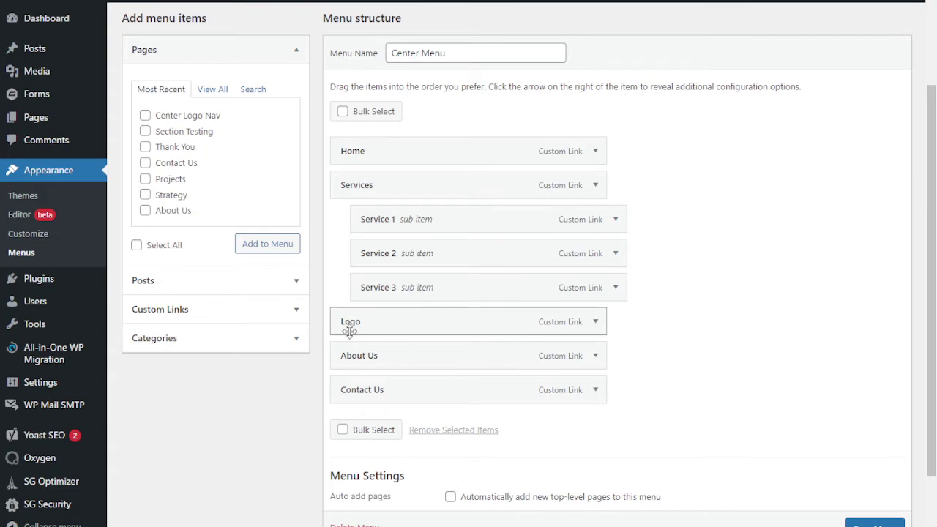
# Step: Review the Center Menu items, briefly expanding the Custom Links box, and scroll down to Save Menu
pyautogui.click(214, 319)
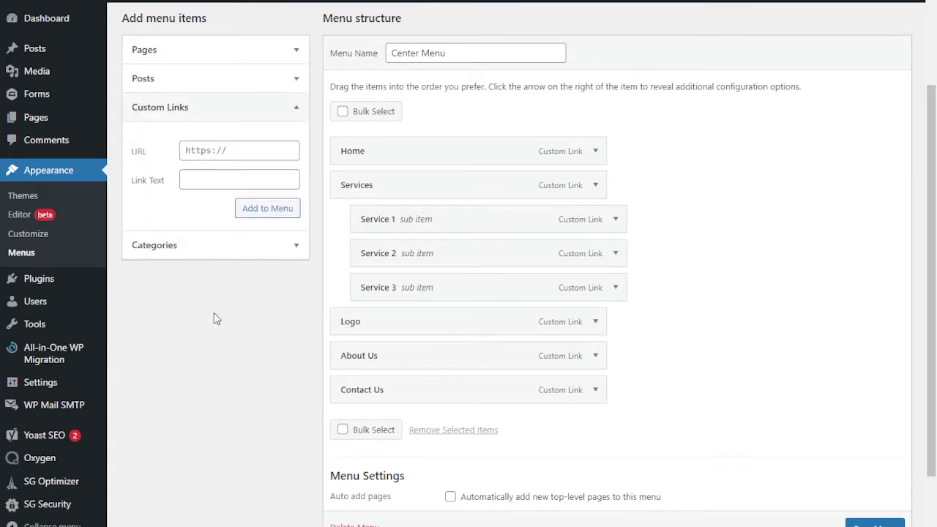
pyautogui.click(220, 150)
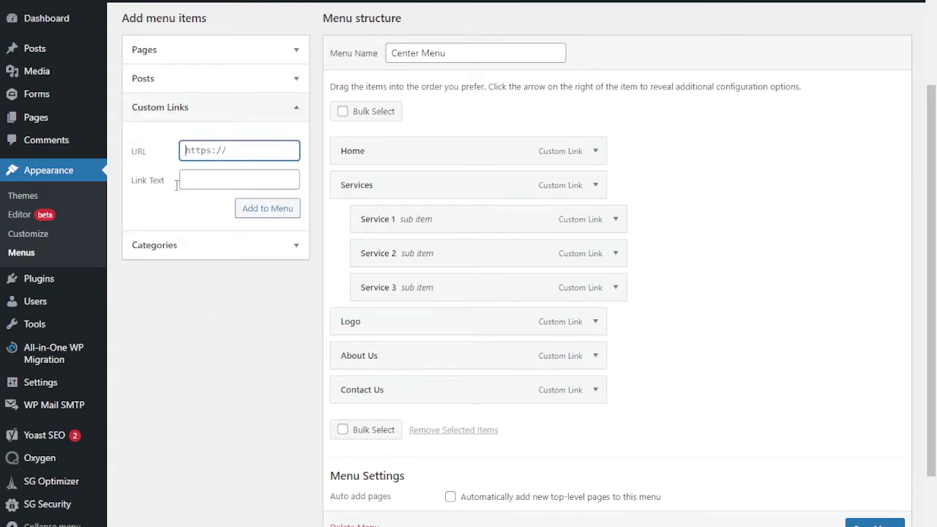
pyautogui.click(235, 103)
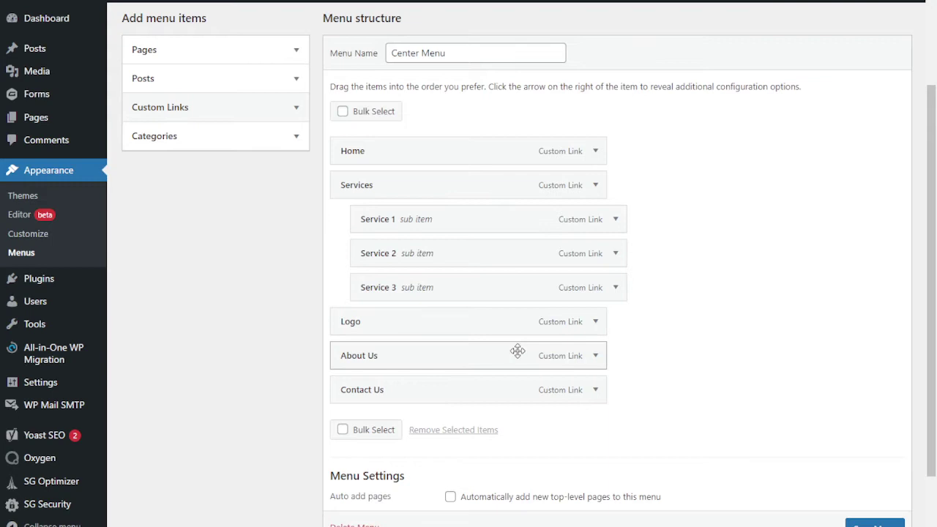
pyautogui.scroll(-1, 801, 464)
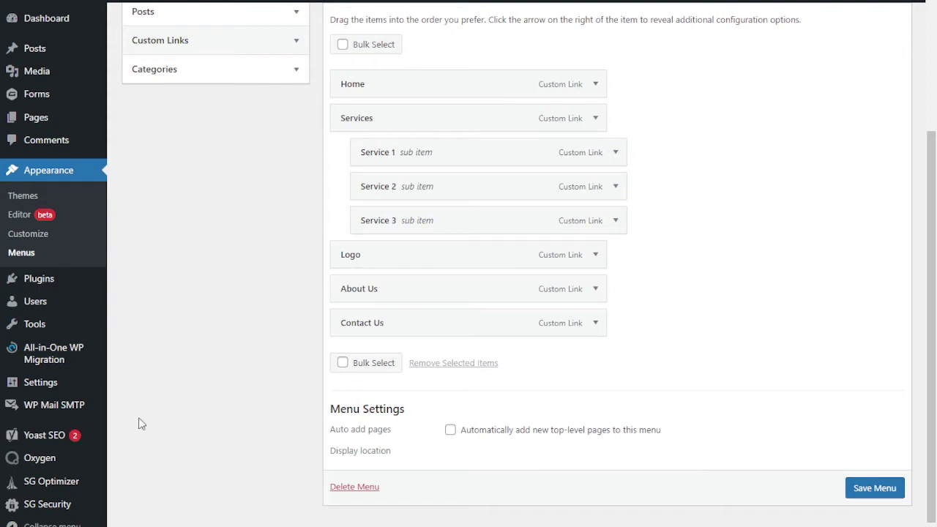
# Step: Open the WP Center Logo template from Oxygen's Templates list with Edit with Oxygen
pyautogui.moveTo(38, 458)
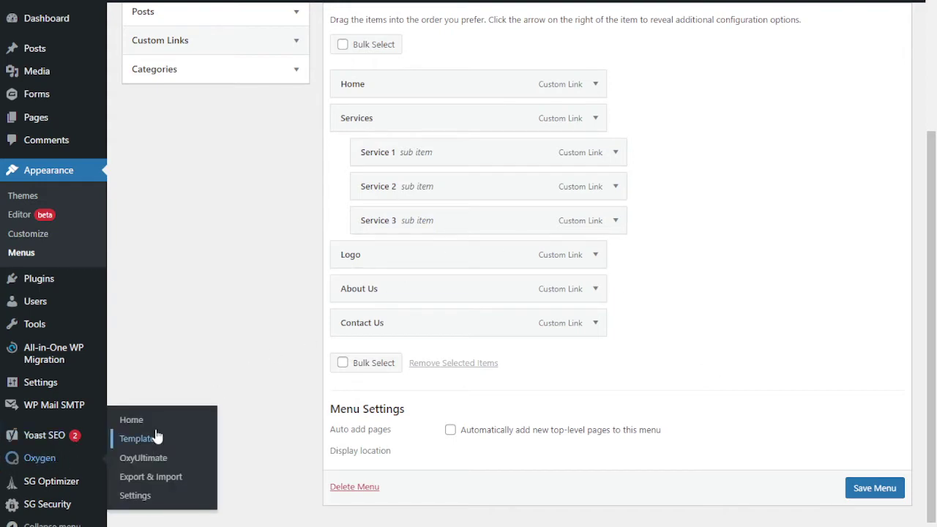
pyautogui.click(134, 441)
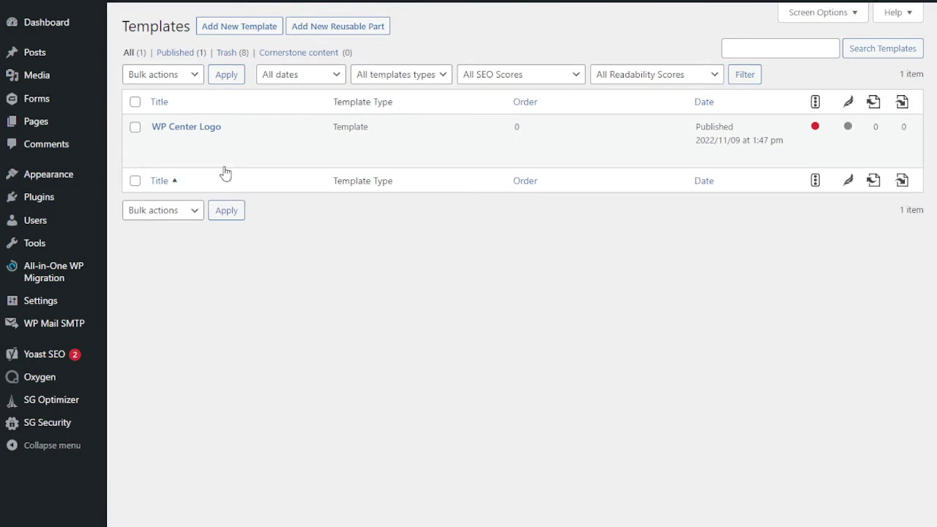
pyautogui.moveTo(177, 130)
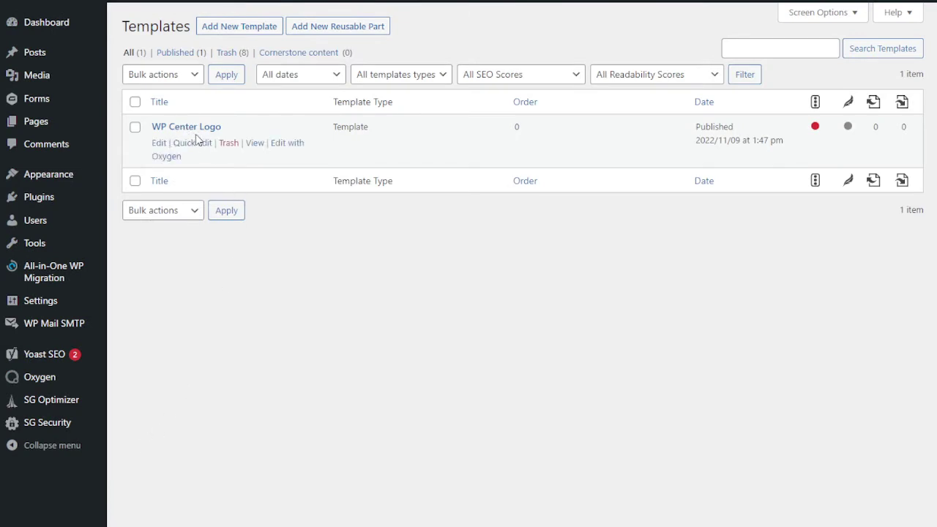
pyautogui.click(288, 148)
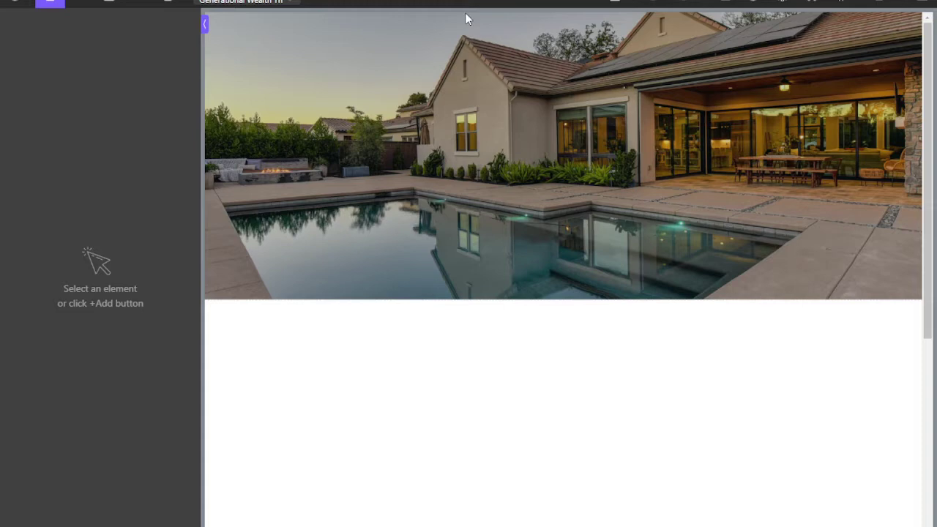
# Step: Add a Header Builder component to the template, found by searching 'head'
pyautogui.click(789, 64)
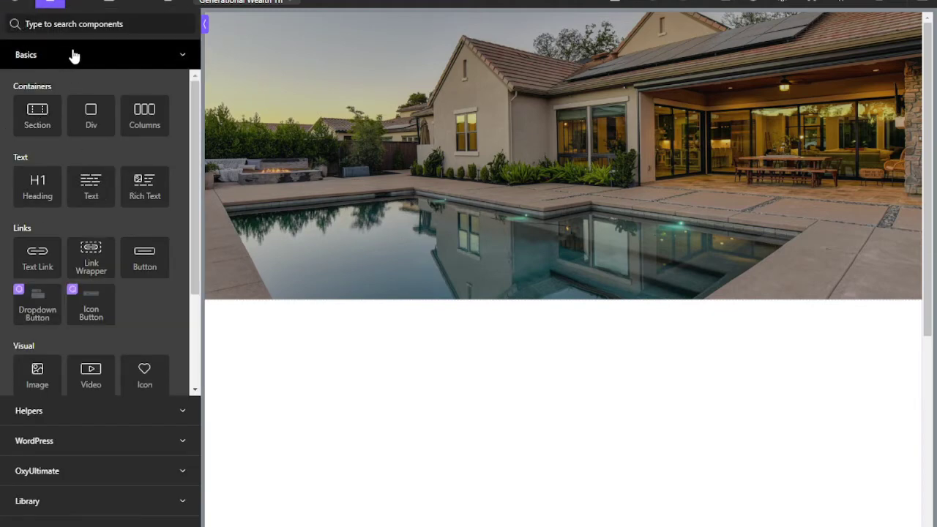
pyautogui.write('head')
pyautogui.click(108, 70)
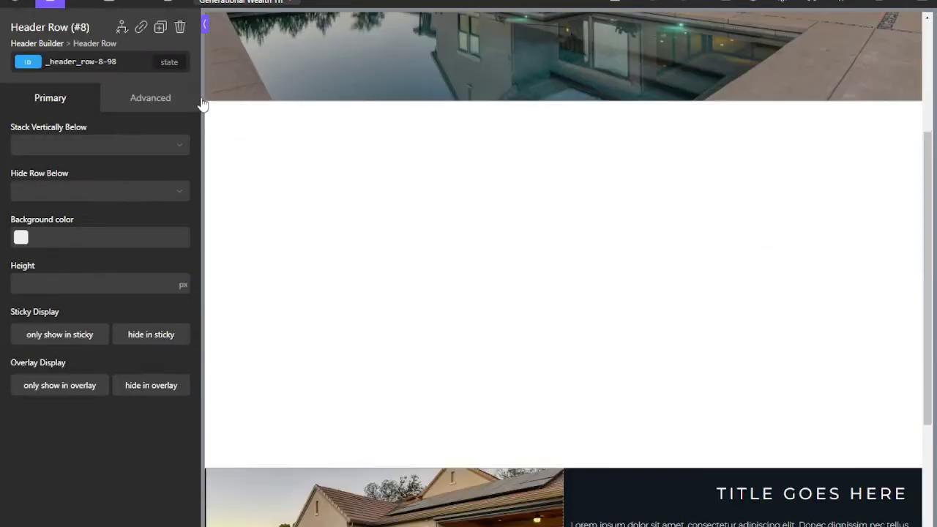
# Step: Move the Header Builder above Inner Content in the structure tree and expand its Header Row
pyautogui.click(725, 4)
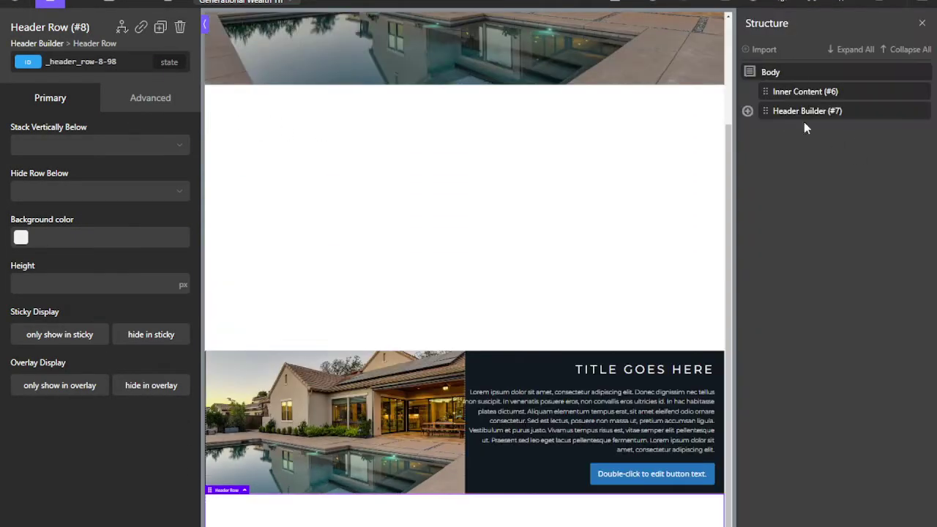
pyautogui.moveTo(792, 115); pyautogui.dragTo(793, 90)
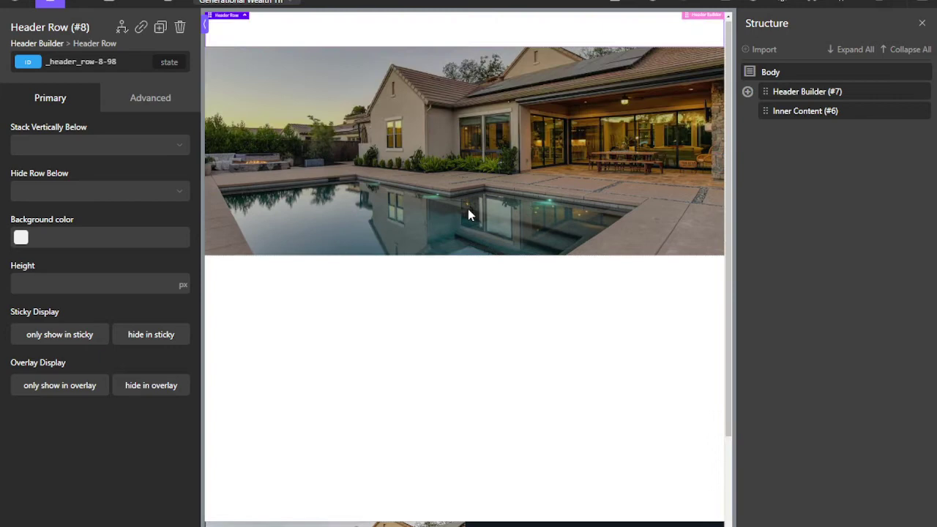
pyautogui.click(747, 92)
pyautogui.click(754, 112)
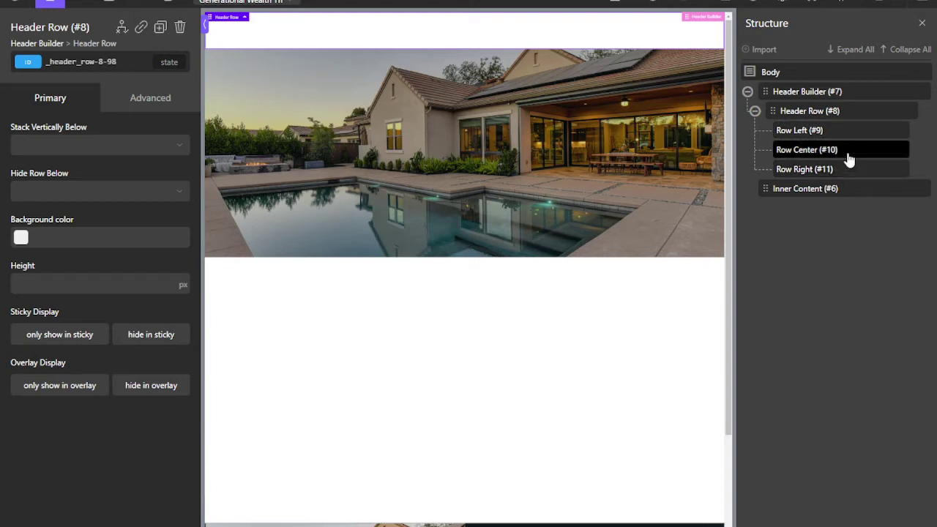
pyautogui.click(47, 4)
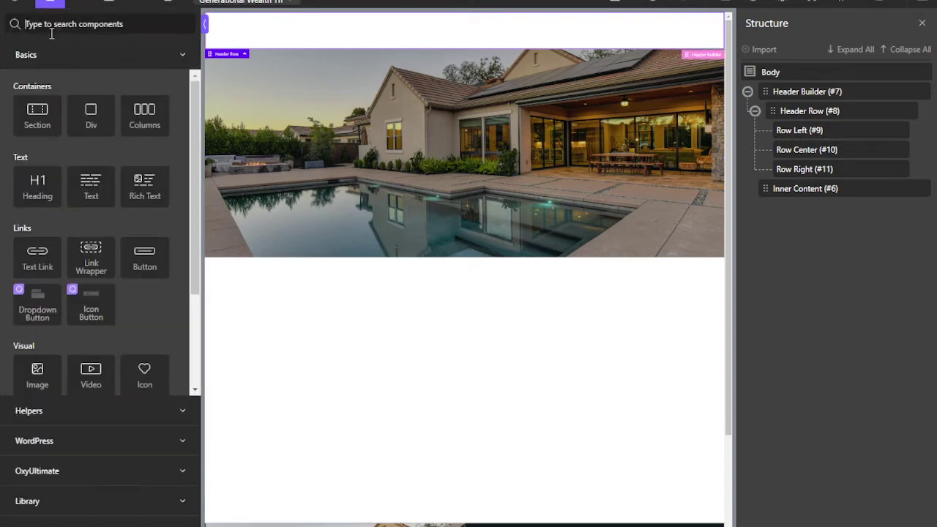
# Step: Add a Menu element, move it from Row Left into Row Center, and save the template
pyautogui.write('menu')
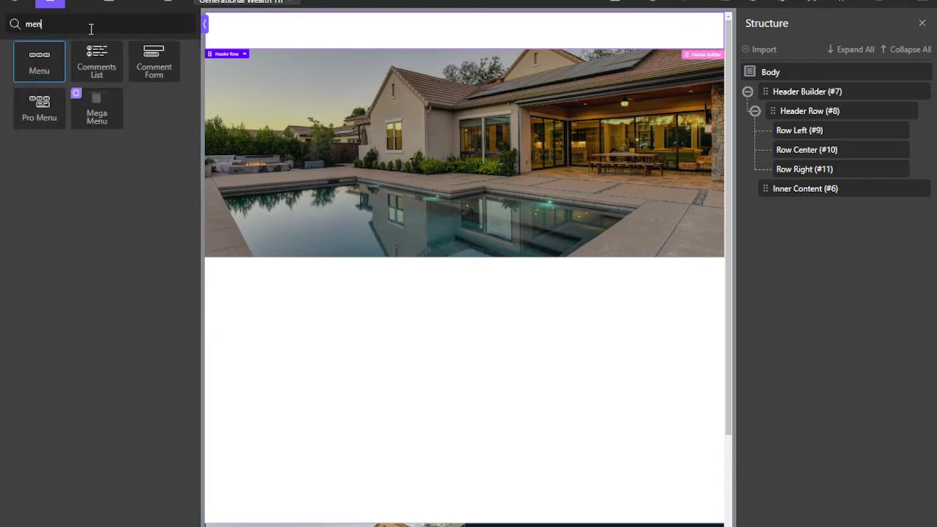
pyautogui.click(65, 54)
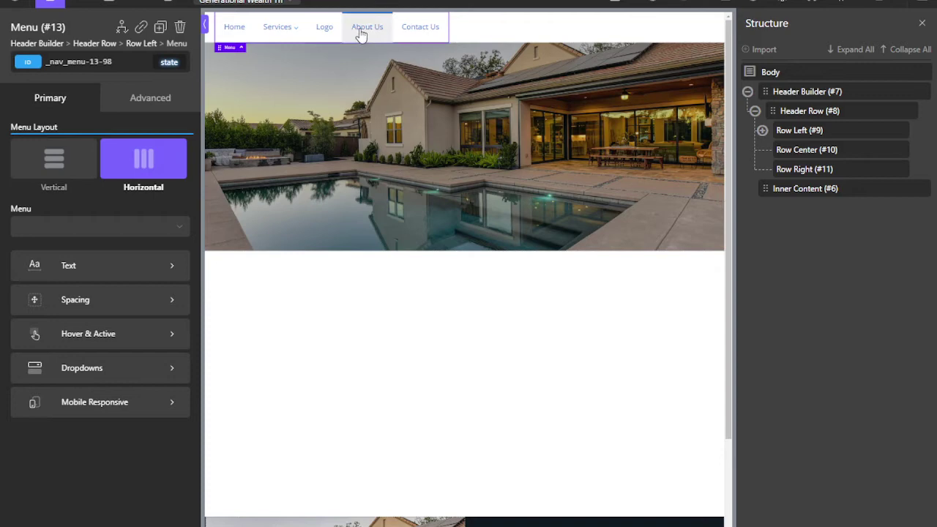
pyautogui.click(761, 129)
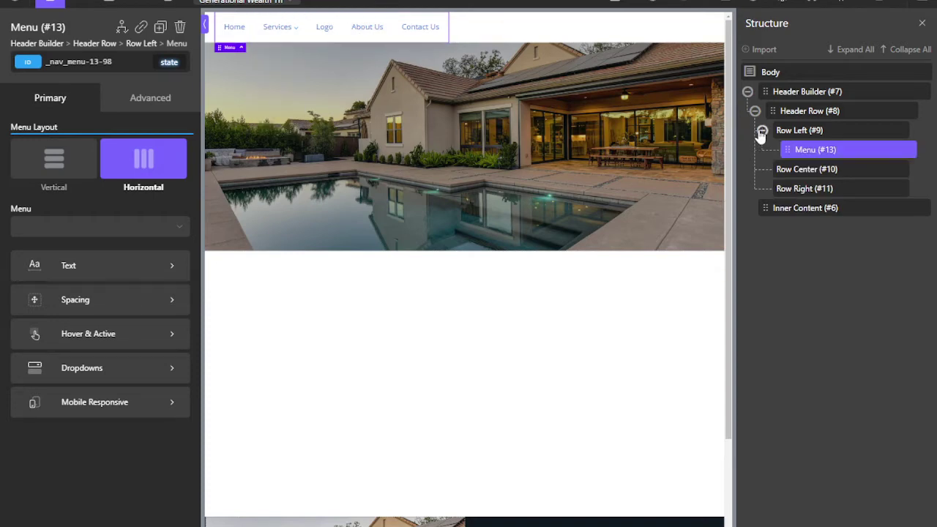
pyautogui.moveTo(812, 150)
pyautogui.mouseDown()
pyautogui.moveTo(829, 189)
pyautogui.moveTo(777, 109)
pyautogui.moveTo(826, 151)
pyautogui.moveTo(829, 189)
pyautogui.moveTo(801, 149)
pyautogui.moveTo(815, 188)
pyautogui.moveTo(807, 188)
pyautogui.moveTo(790, 151)
pyautogui.moveTo(805, 168)
pyautogui.moveTo(793, 181)
pyautogui.moveTo(805, 178)
pyautogui.moveTo(808, 157)
pyautogui.moveTo(811, 168)
pyautogui.mouseUp()
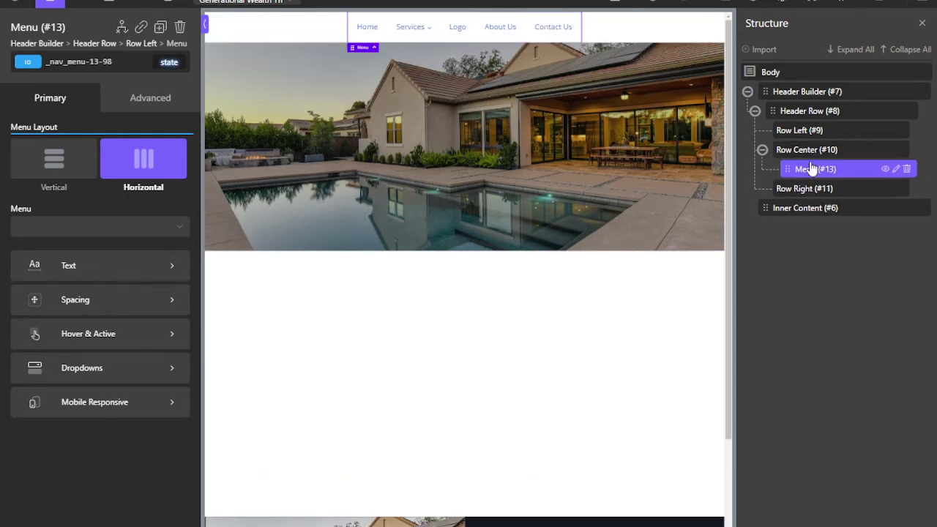
pyautogui.click(497, 294)
pyautogui.click(883, 6)
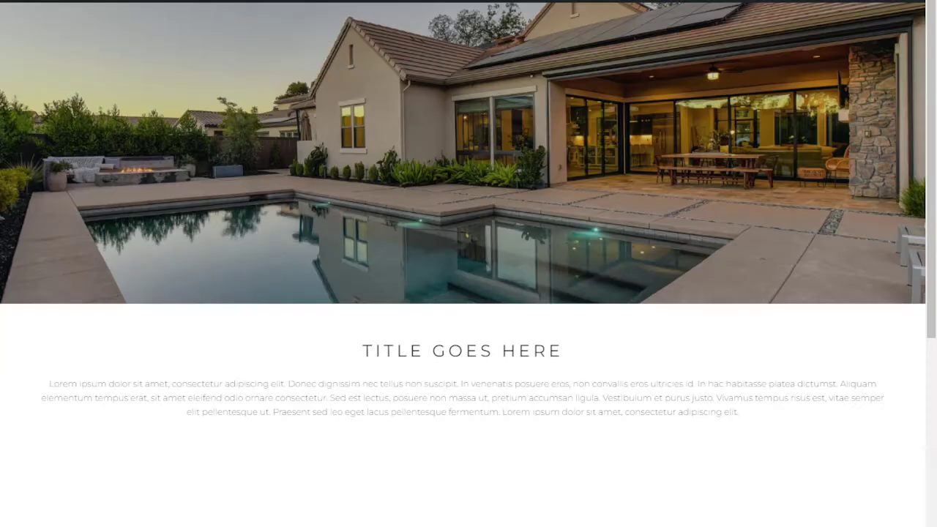
pyautogui.scroll(1, 468, 179)
pyautogui.scroll(-1, 468, 179)
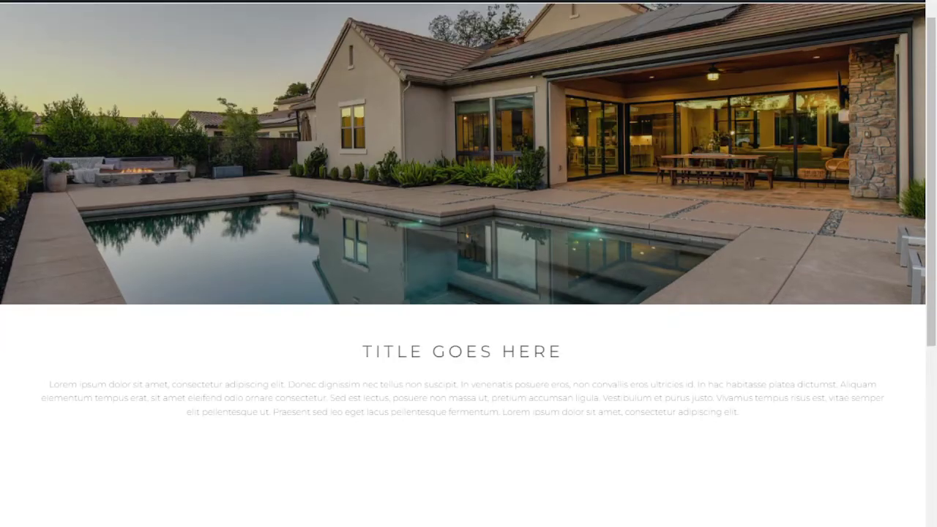
pyautogui.scroll(1, 215, 110)
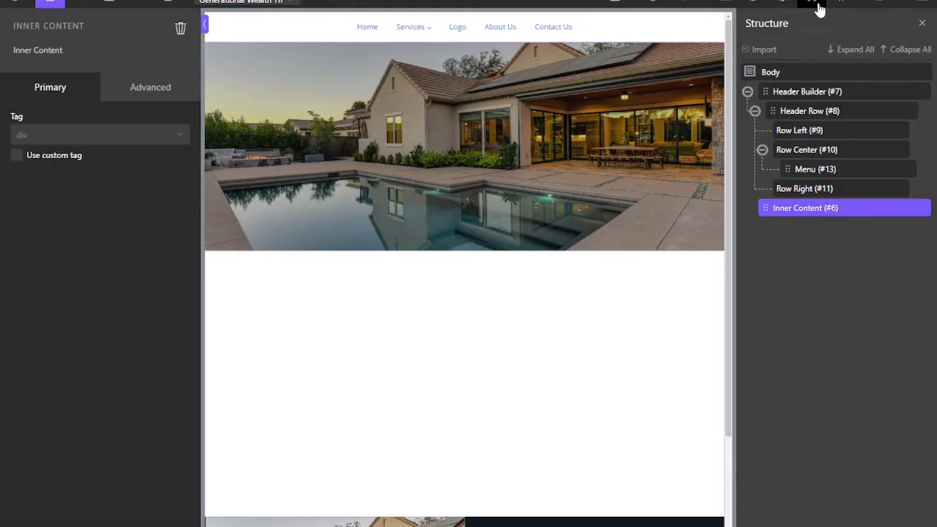
# Step: View the empty mainstyles sheet in the Uncategorized folder, then select the header menu (#13)
pyautogui.click(818, 3)
pyautogui.click(747, 106)
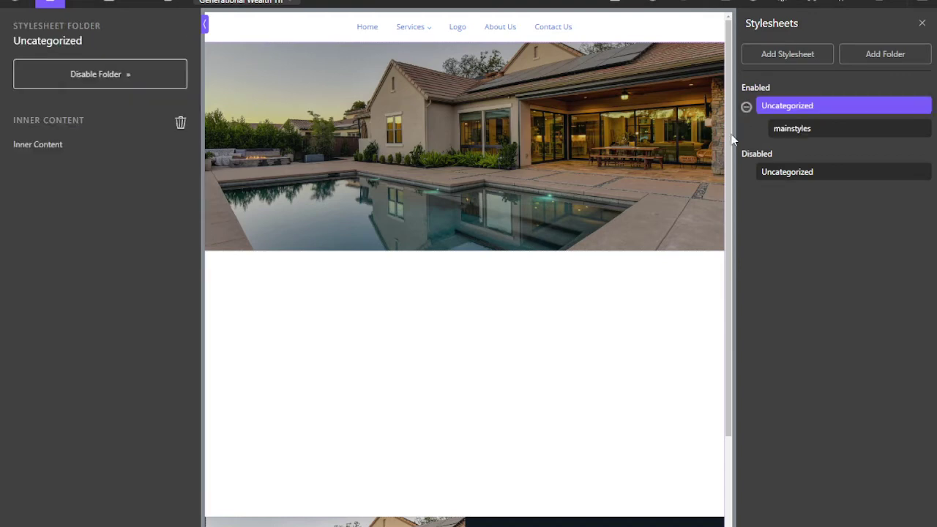
pyautogui.click(816, 137)
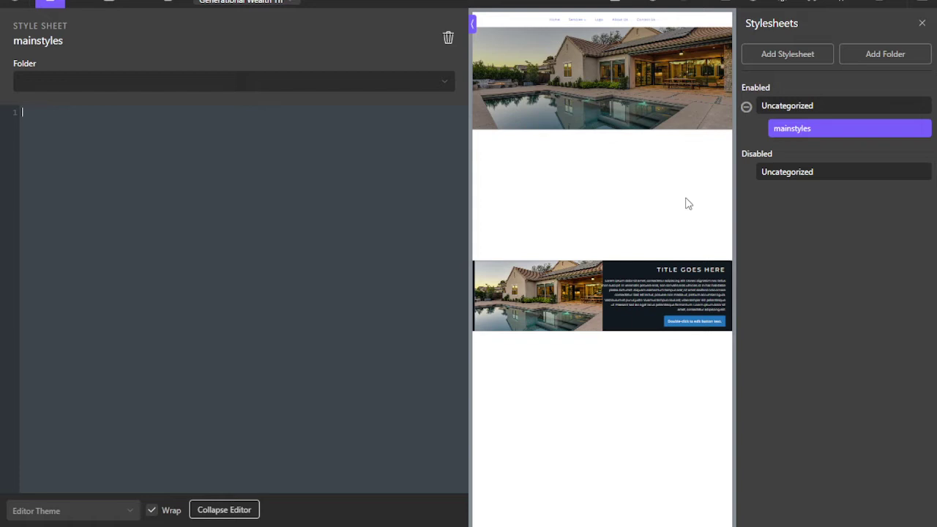
pyautogui.click(646, 27)
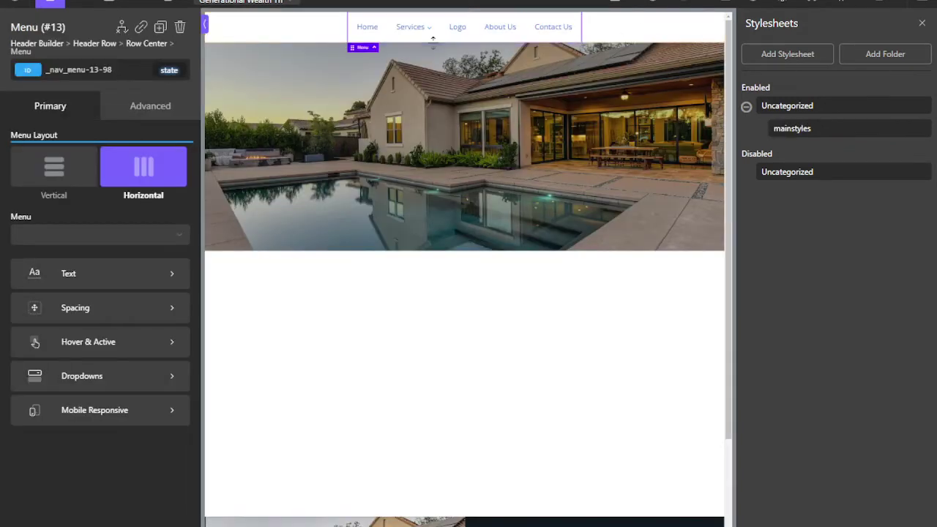
pyautogui.moveTo(407, 38)
# Step: Set the menu text to Montserrat, 13 px, in the global Dark-Blue colour
pyautogui.click(83, 288)
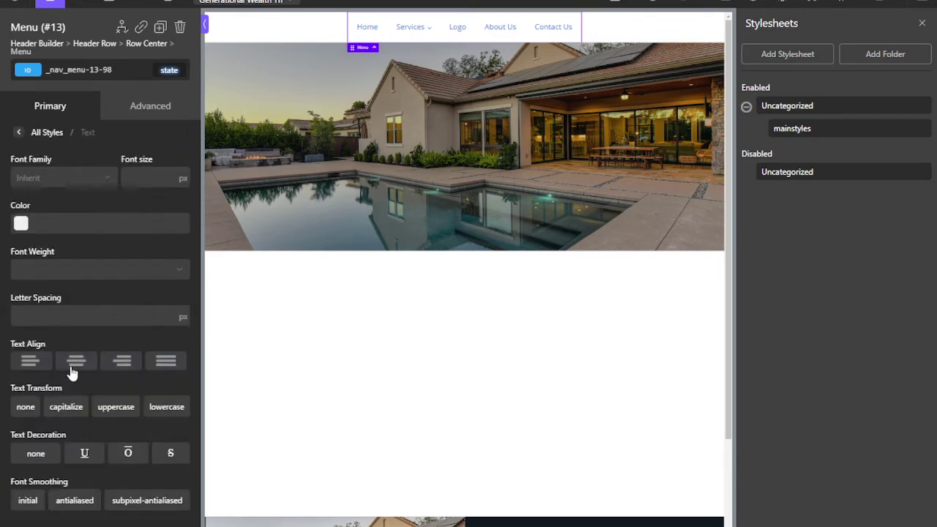
pyautogui.click(58, 177)
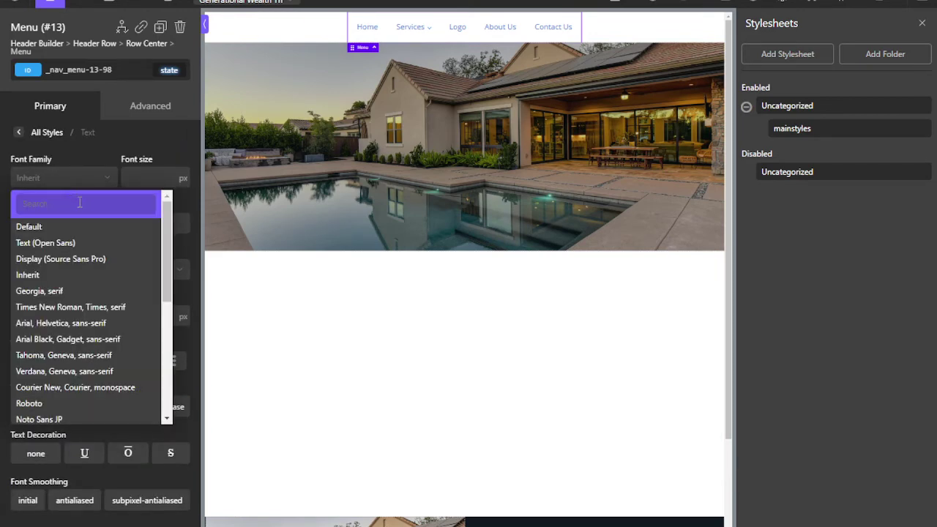
pyautogui.write('mont')
pyautogui.click(54, 275)
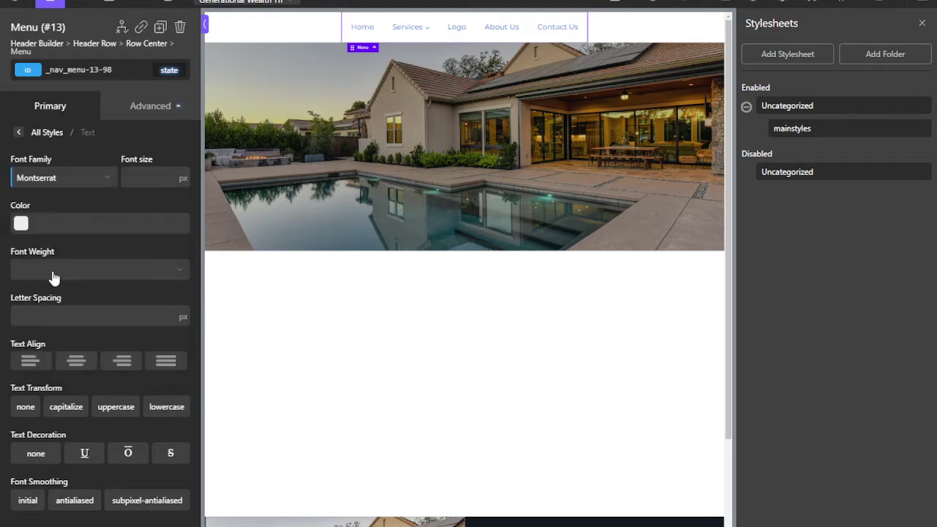
pyautogui.click(148, 181)
pyautogui.write('13')
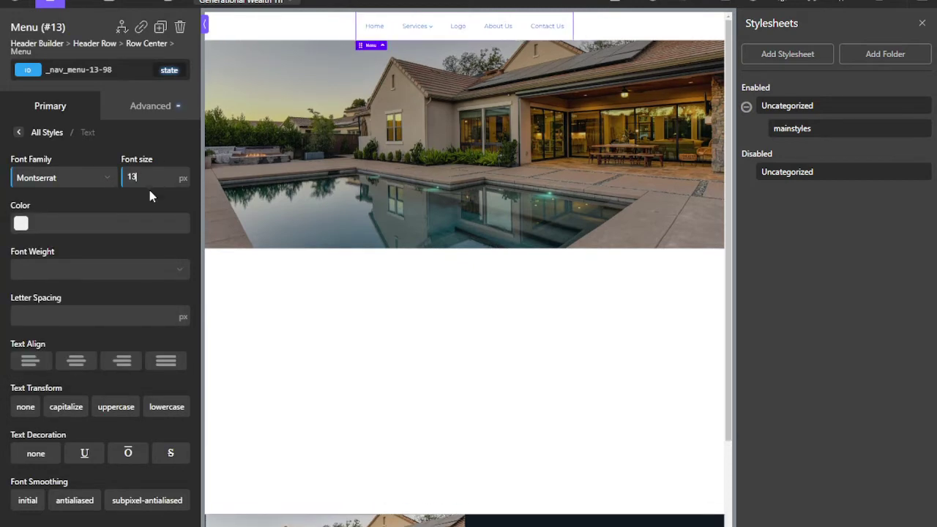
pyautogui.click(21, 224)
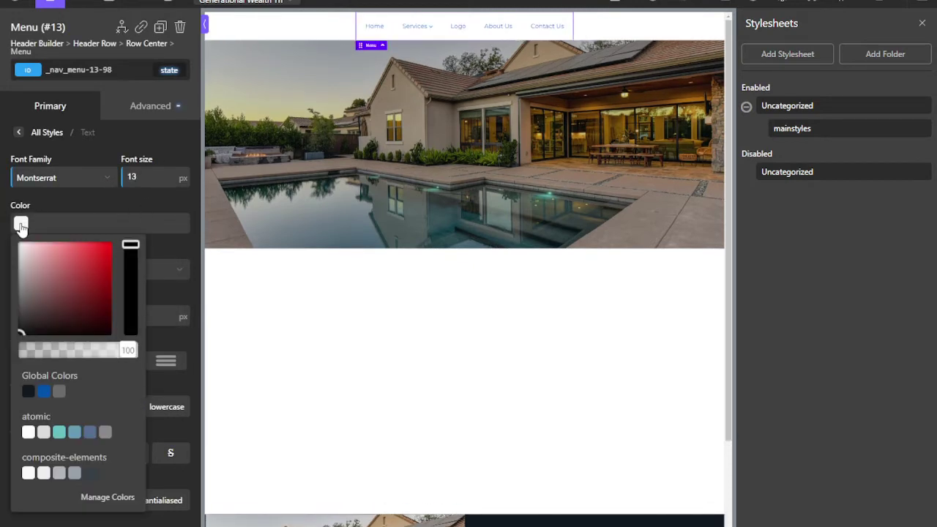
pyautogui.click(27, 390)
pyautogui.click(115, 211)
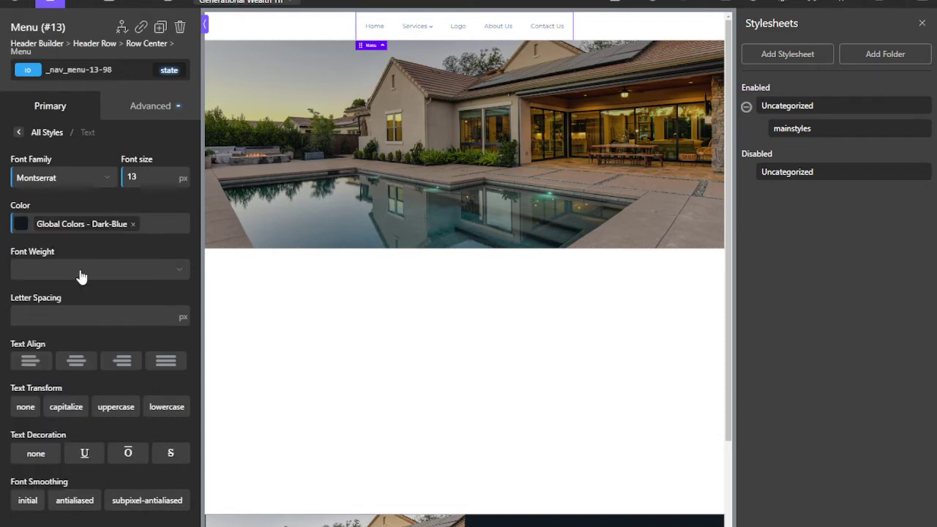
# Step: Give the menu text weight 500, 2 px letter spacing and uppercase transform
pyautogui.click(80, 271)
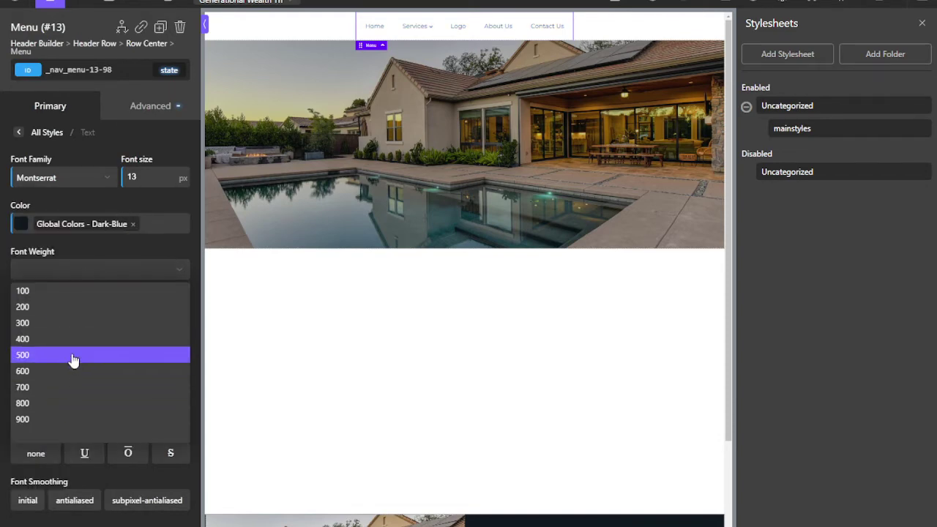
pyautogui.click(74, 358)
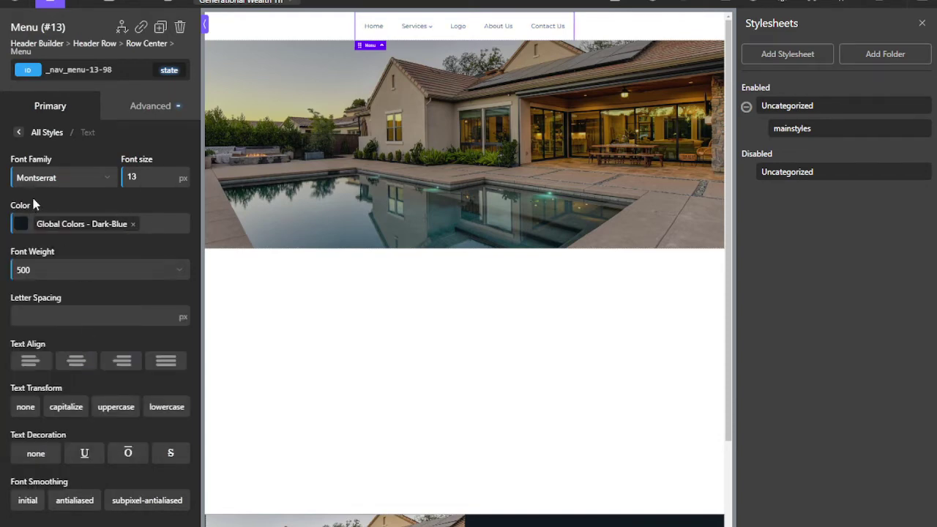
pyautogui.click(69, 320)
pyautogui.write('2')
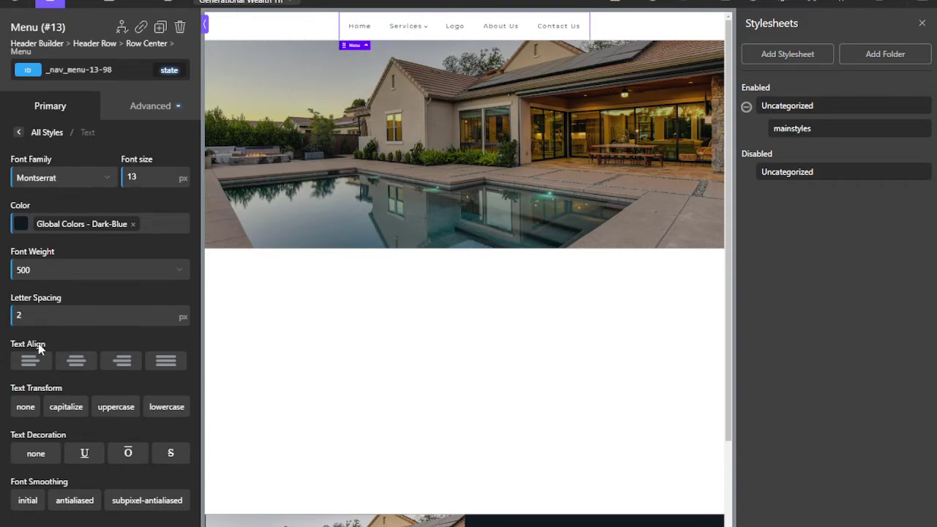
pyautogui.click(112, 408)
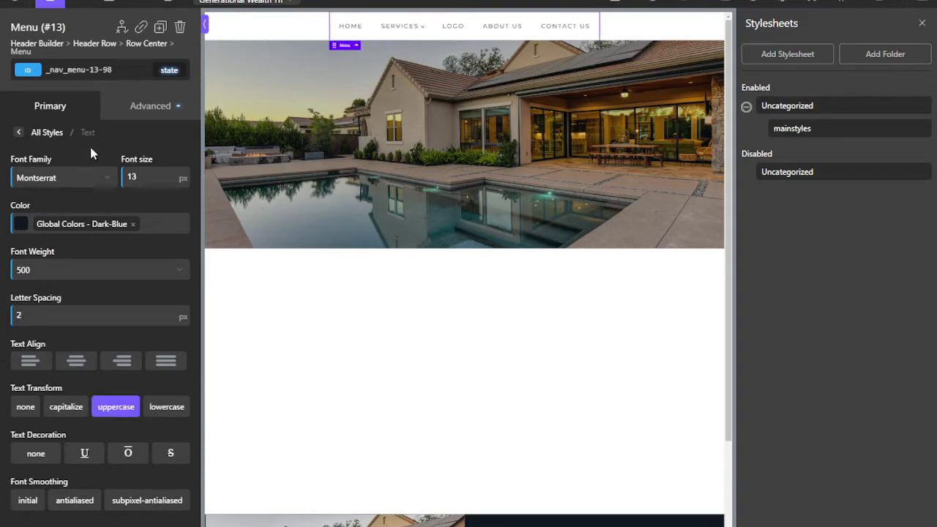
# Step: Save the template and reload the live site to check the styled menu
pyautogui.click(912, 2)
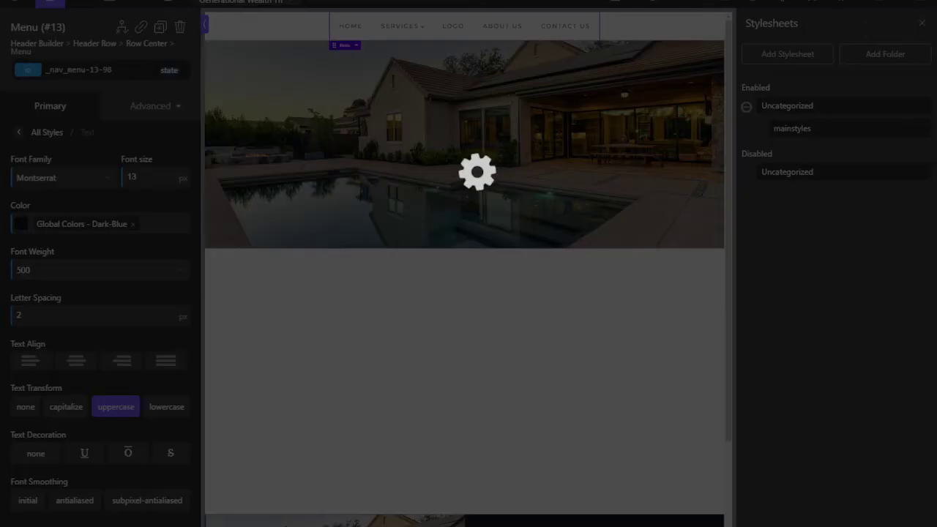
pyautogui.hotkey('ctrl', 'Tab')
pyautogui.press('F5')
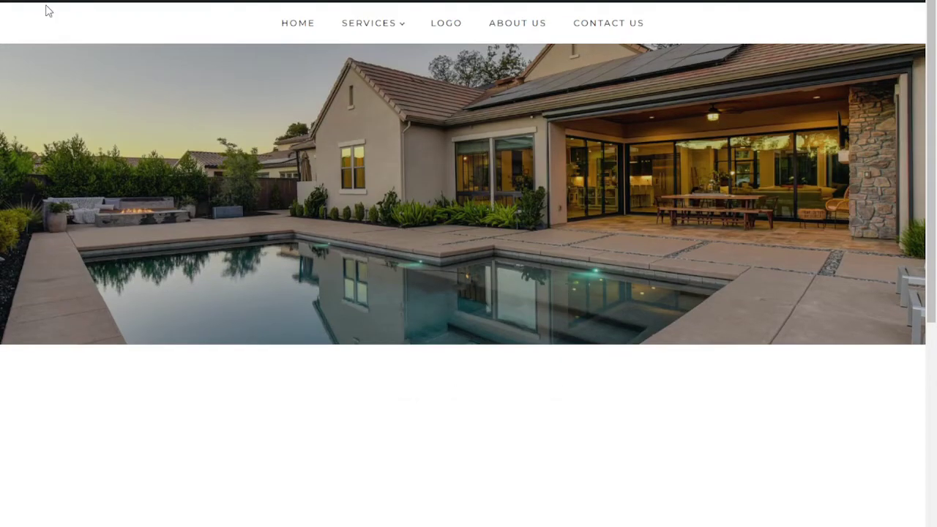
pyautogui.moveTo(384, 28)
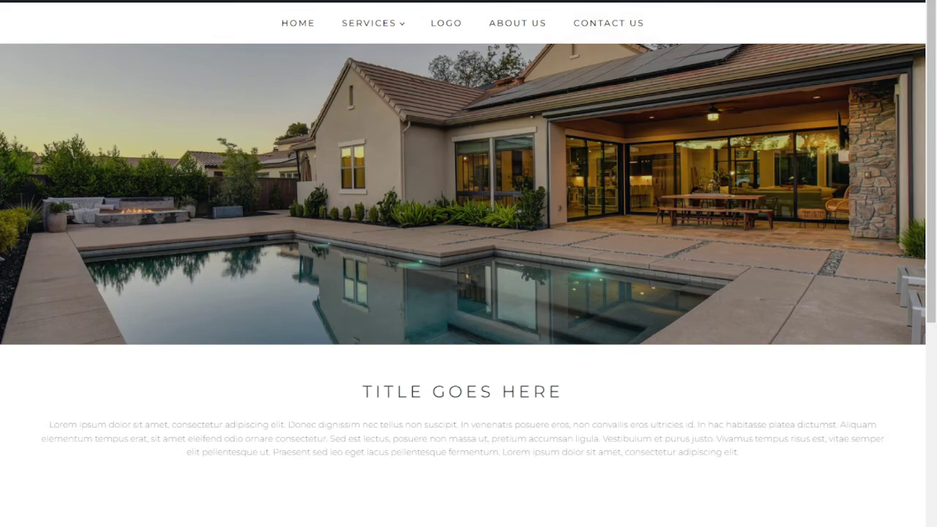
# Step: Back in the builder, open the empty mainstyles stylesheet in the code editor
pyautogui.hotkey('ctrl', 'Tab')
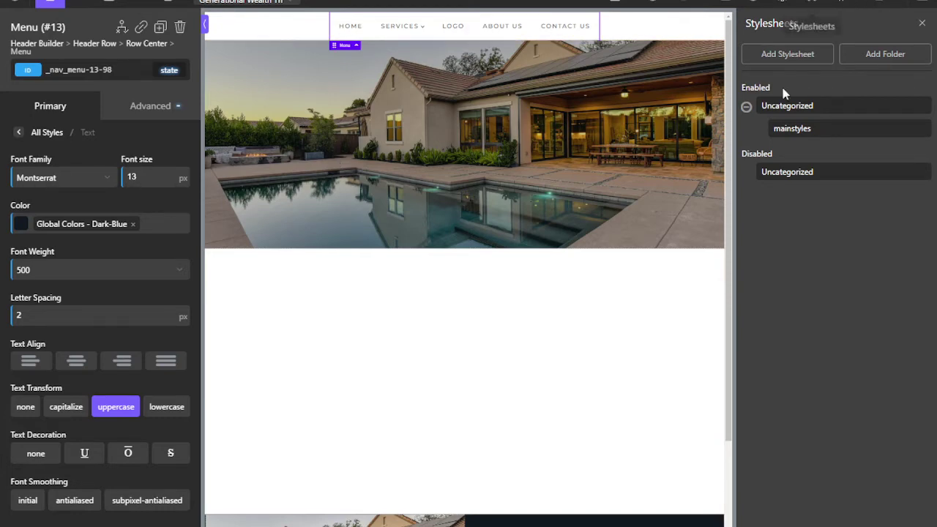
pyautogui.click(791, 132)
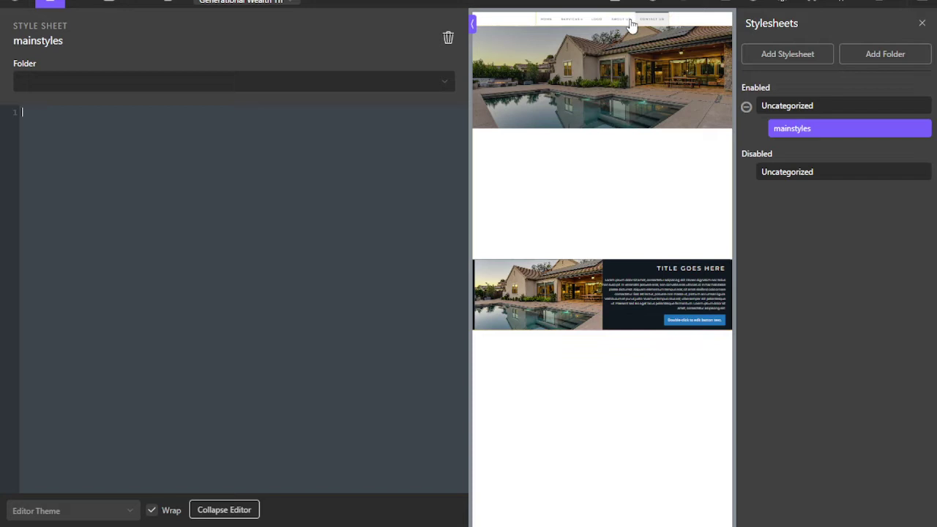
# Step: Inspect the live header markup in DevTools and select the nav element with oxy-nav-menu classes
pyautogui.moveTo(565, 25)
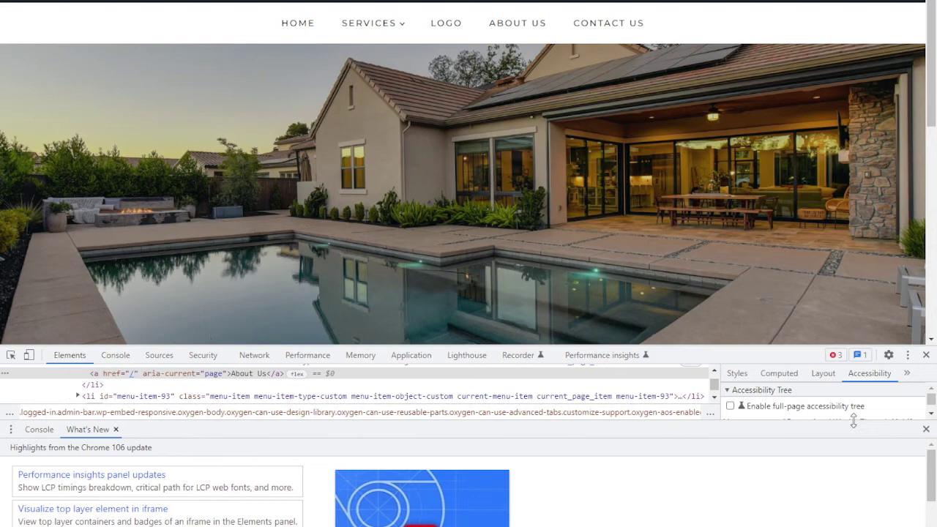
pyautogui.click(926, 429)
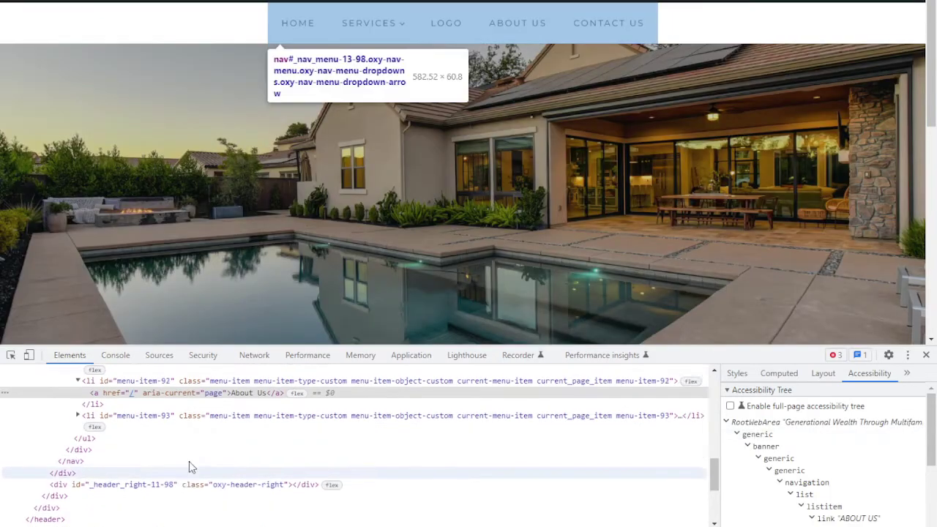
pyautogui.moveTo(355, 29)
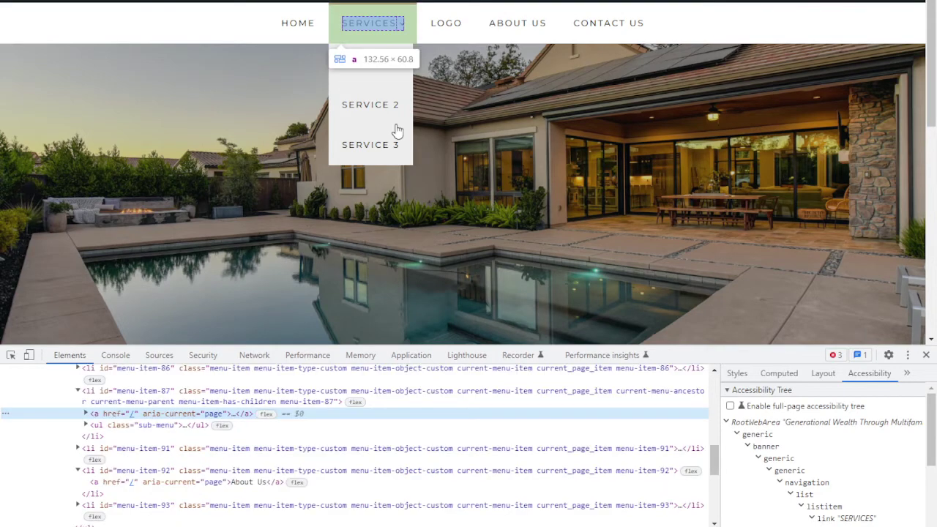
pyautogui.scroll(5, 175, 410)
pyautogui.scroll(-1, 181, 437)
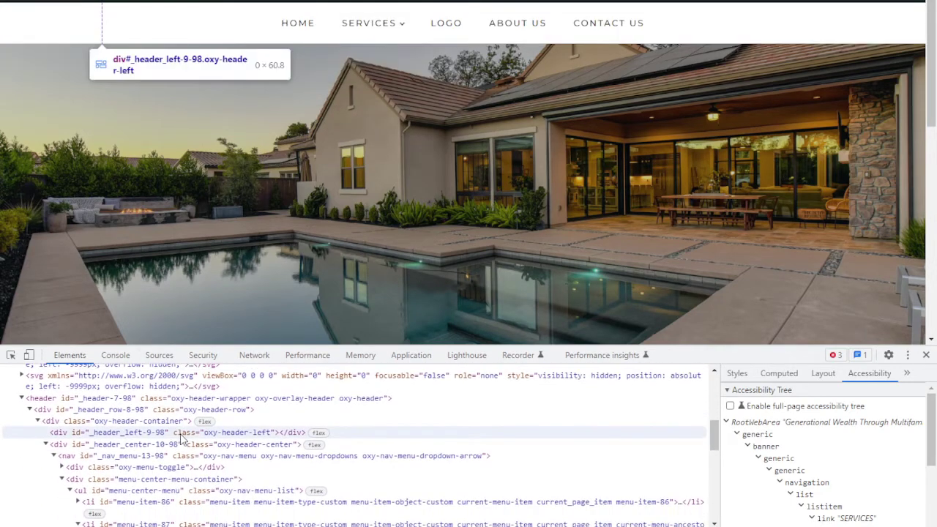
pyautogui.click(74, 460)
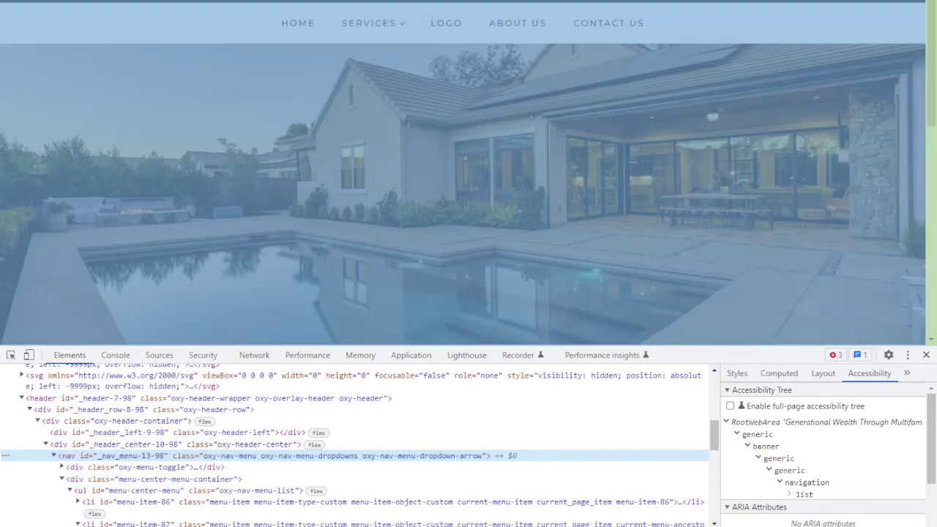
# Step: Write '.oxy-nav-menu .menu-item-91 a { background-color: red }' in mainstyles, checking the Logo item's id in DevTools
pyautogui.press('F12')
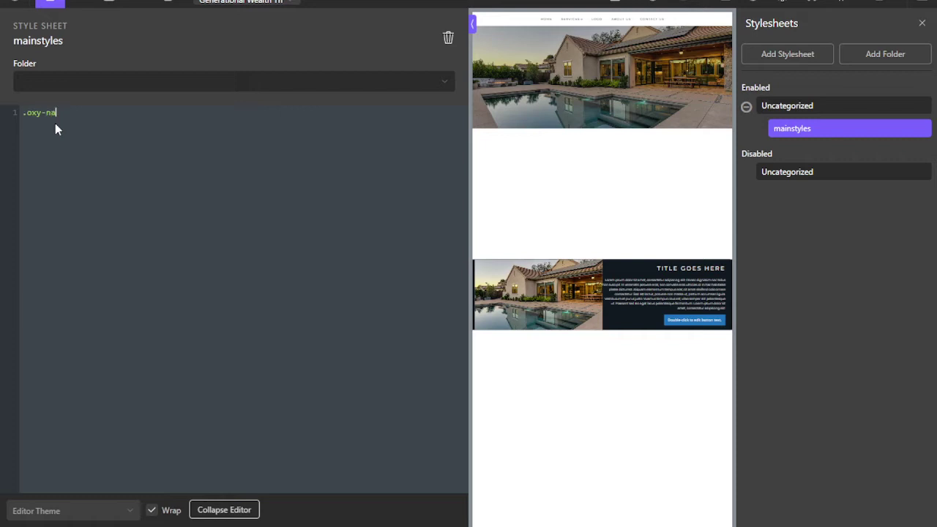
pyautogui.write('menu .menu-te')
pyautogui.press('BackSpace')
pyautogui.press('BackSpace')
pyautogui.write('item-')
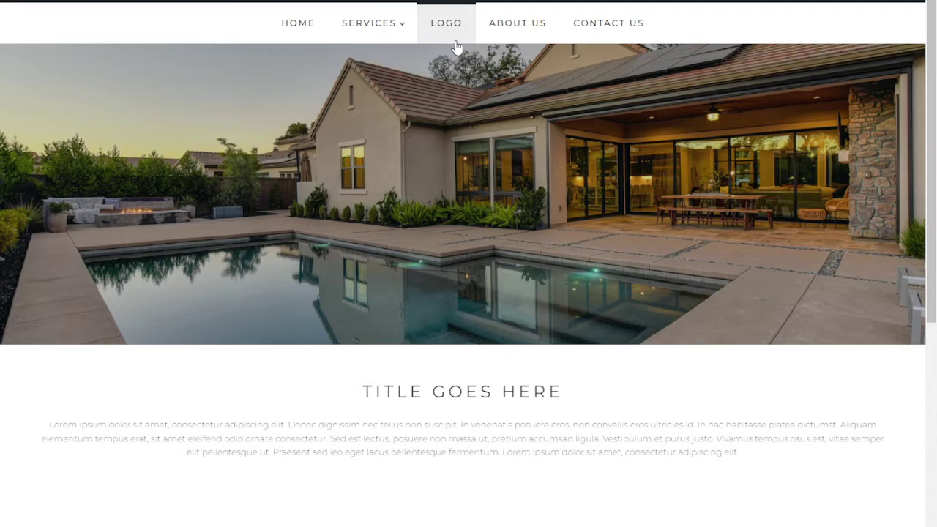
pyautogui.hotkey('ctrl', 'shift', 'i')
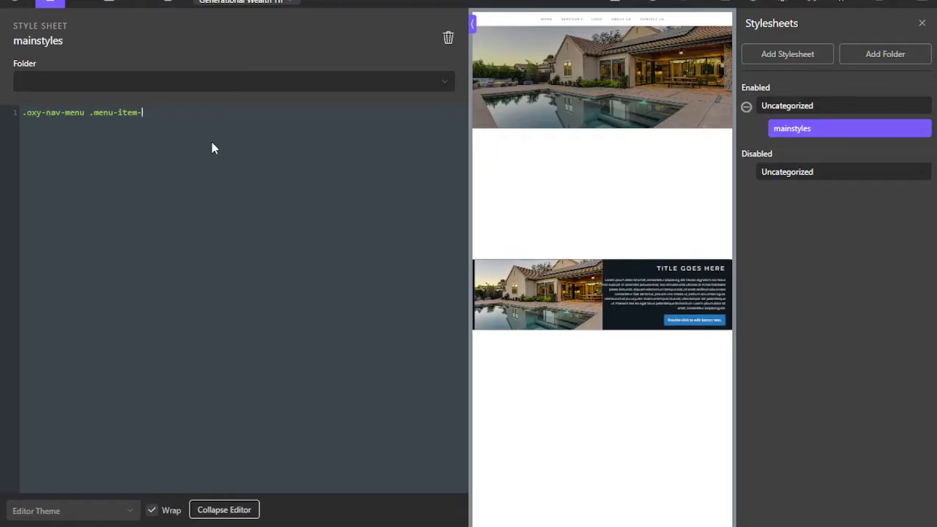
pyautogui.write('91')
pyautogui.write('a{')
pyautogui.press('Return')
pyautogui.write('background-color: red;')
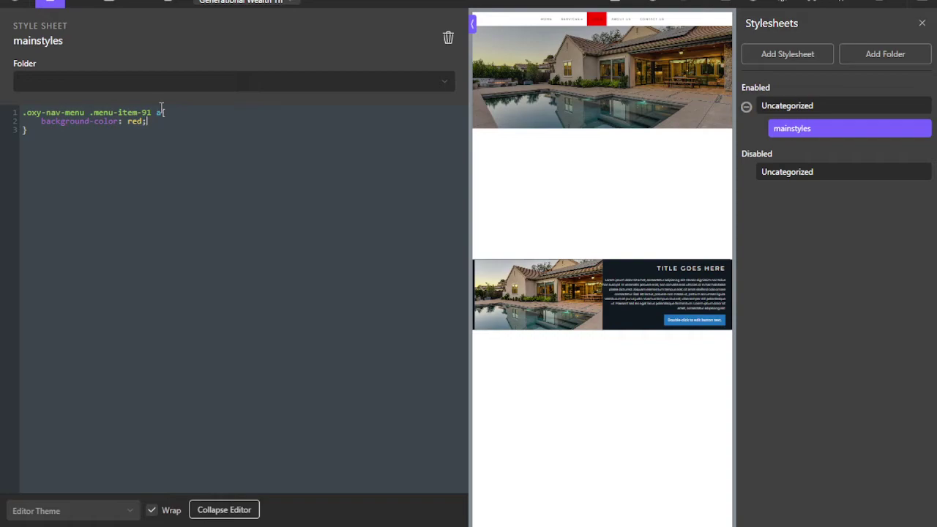
# Step: Save the red background rule and add a text-indent declaration beneath it
pyautogui.click(918, 4)
pyautogui.click(155, 122)
pyautogui.press('Return')
pyautogui.write('textr')
pyautogui.press('BackSpace')
pyautogui.write('-indent: ')
pyautogui.write('0')
pyautogui.press('BackSpace')
pyautogui.press('BackSpace')
pyautogui.write('15em')
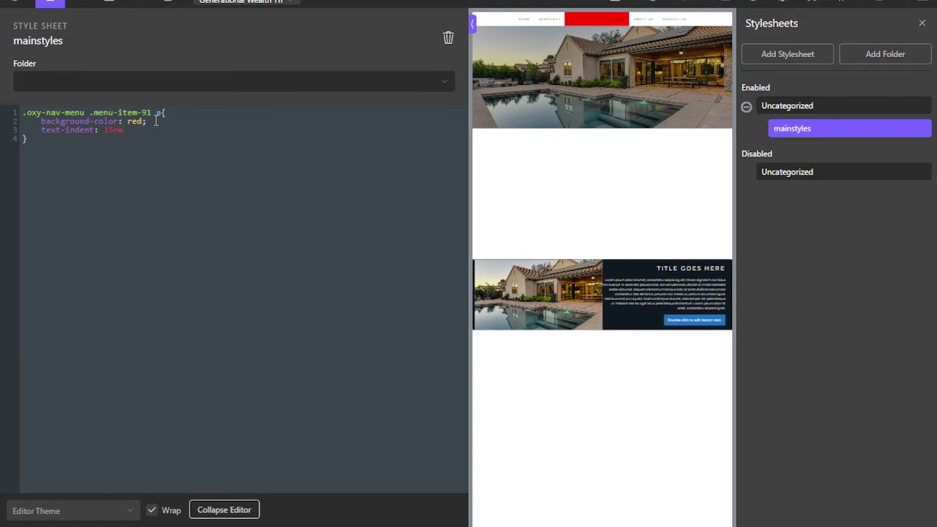
pyautogui.press('BackSpace')
pyautogui.write('-')
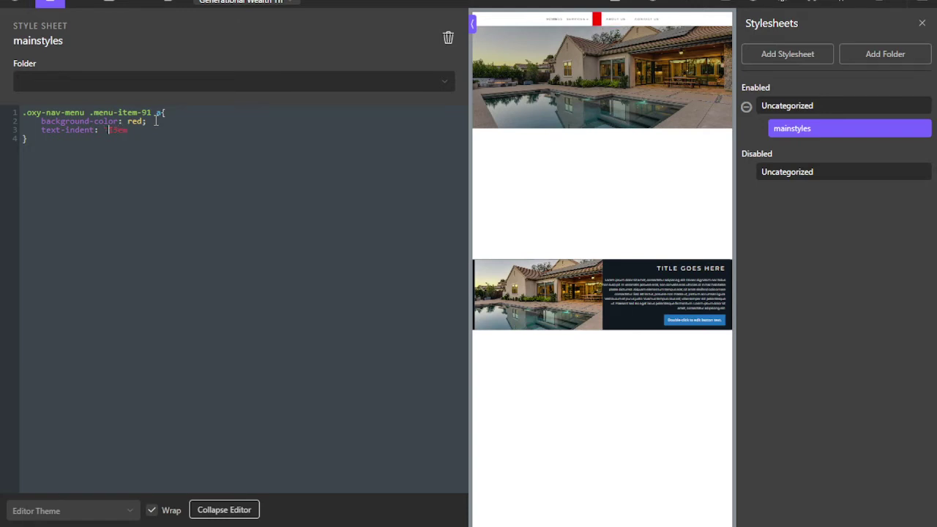
# Step: Set the text-indent to -88888888em and save the stylesheet changes
pyautogui.click(115, 131)
pyautogui.press('BackSpace')
pyautogui.write('88888888')
pyautogui.click(167, 131)
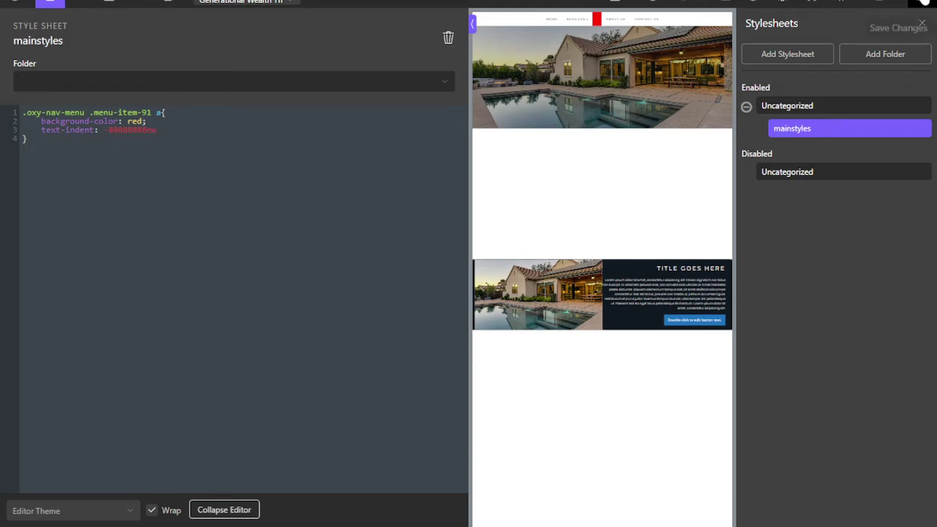
pyautogui.write(';')
pyautogui.click(898, 24)
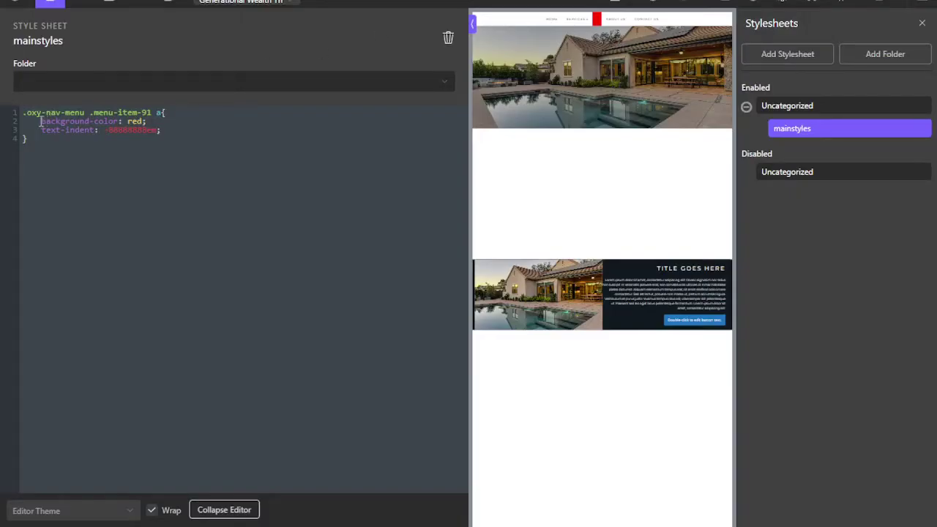
# Step: Replace the Logo item's red background with url(oxygame-logo-opt.jpg) no-repeat center
pyautogui.moveTo(40, 122); pyautogui.dragTo(143, 122)
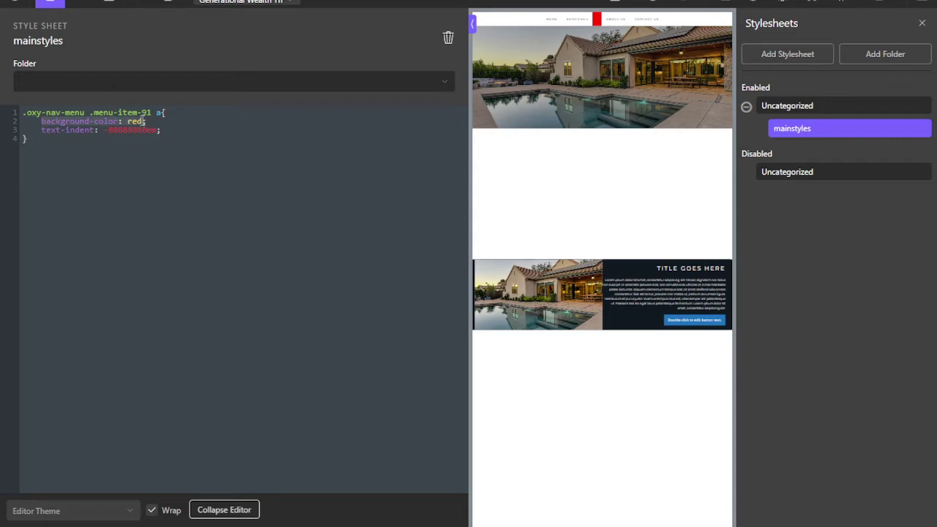
pyautogui.write('backgroun')
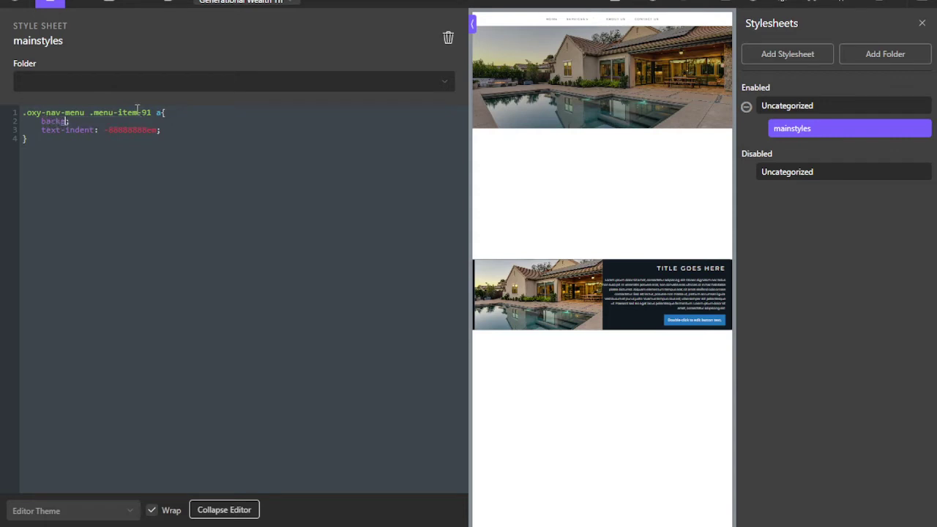
pyautogui.write('d: url(')
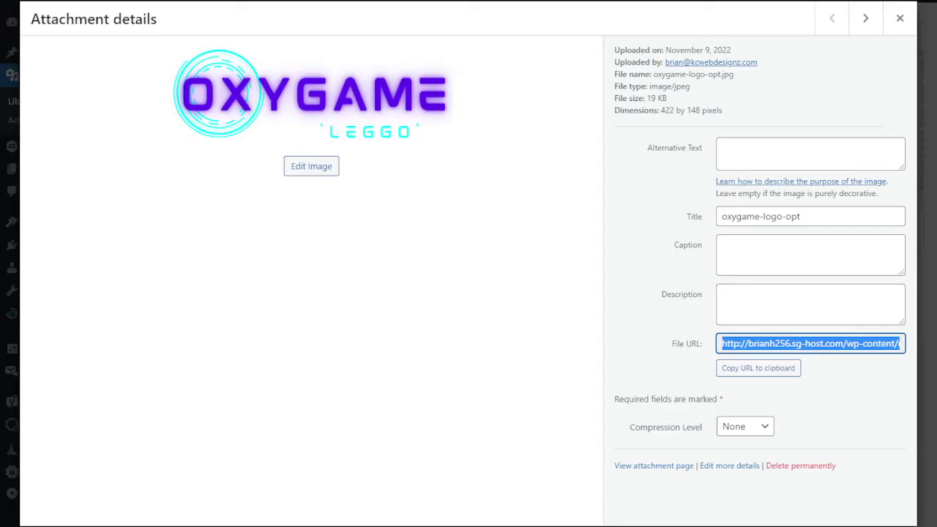
pyautogui.click(695, 362)
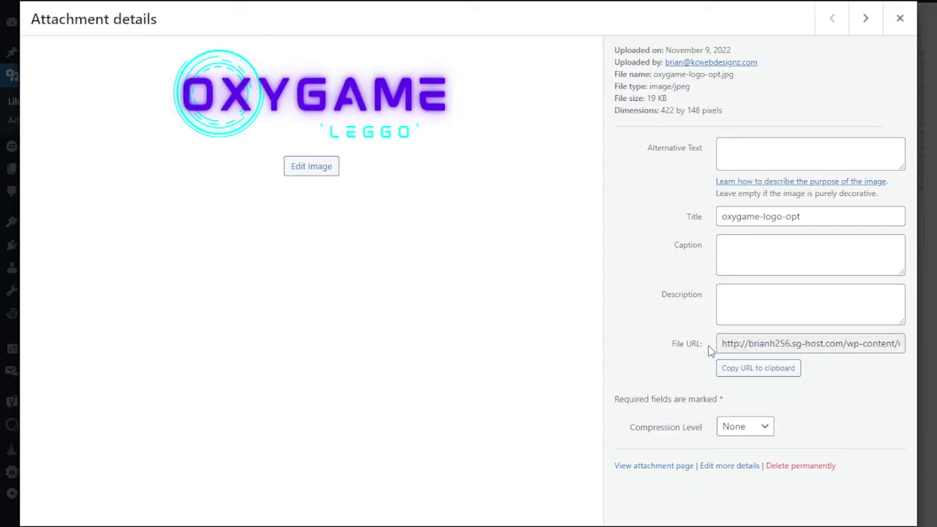
pyautogui.click(789, 347)
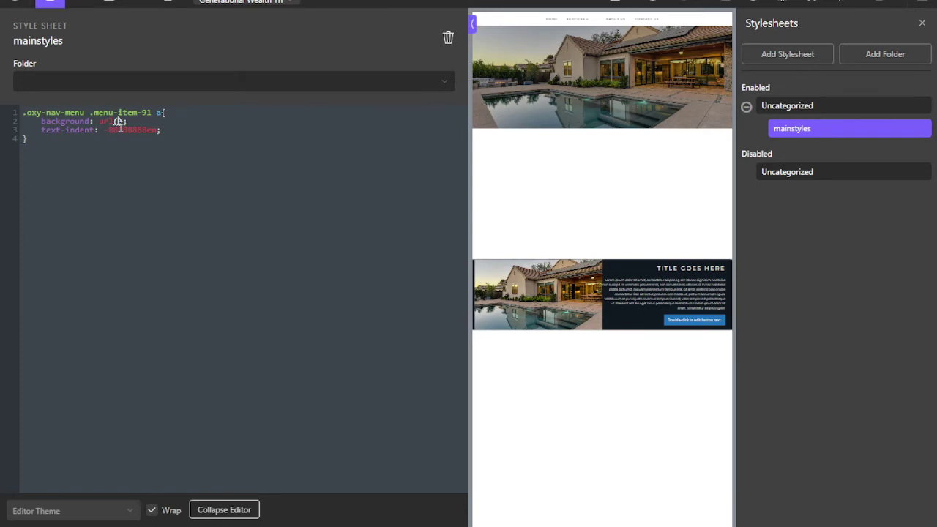
pyautogui.write('http://brianh256.sg-host.com/wp-content/uploads/2022/11/oxygame-logo-opt.jpg')
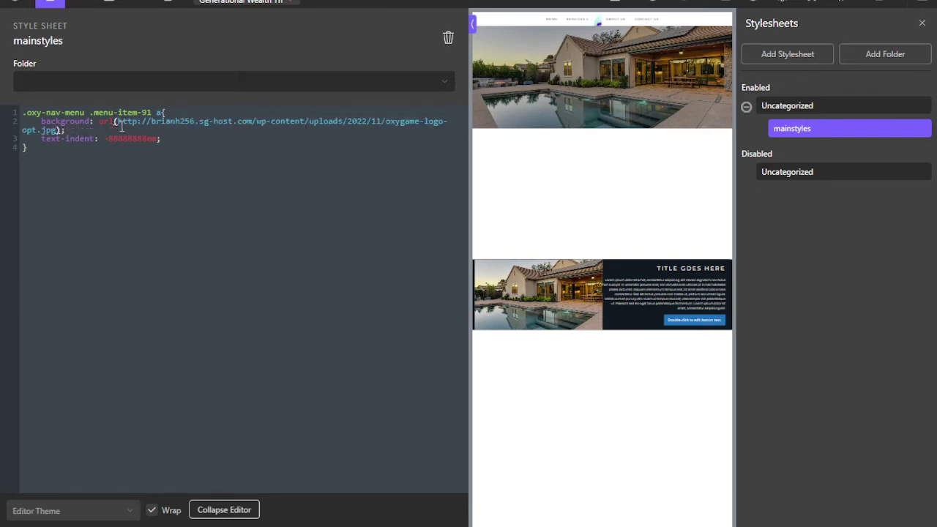
pyautogui.click(116, 130)
pyautogui.write('no-repeat center')
# Step: Add background-size: cover to the menu-item-91 rule and save the stylesheet
pyautogui.click(195, 139)
pyautogui.press('Return')
pyautogui.write('background-si')
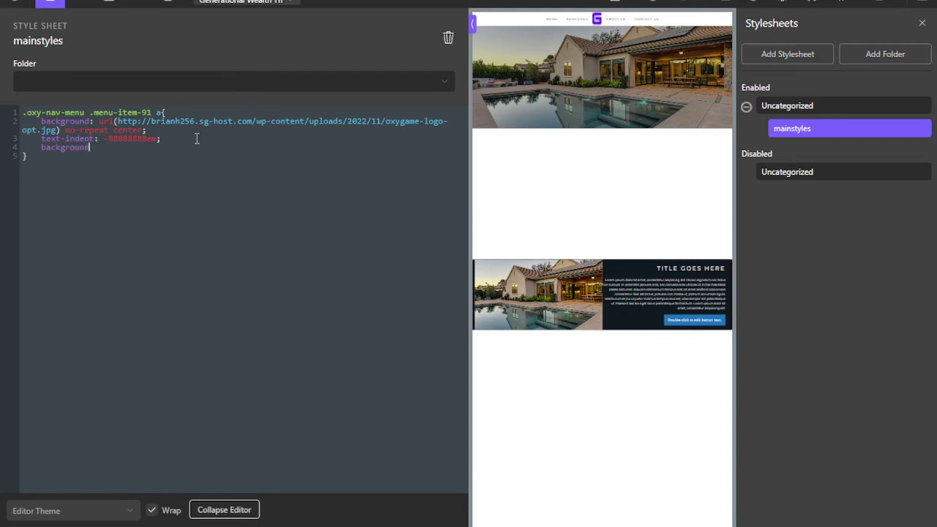
pyautogui.write('ze: cover')
pyautogui.click(914, 5)
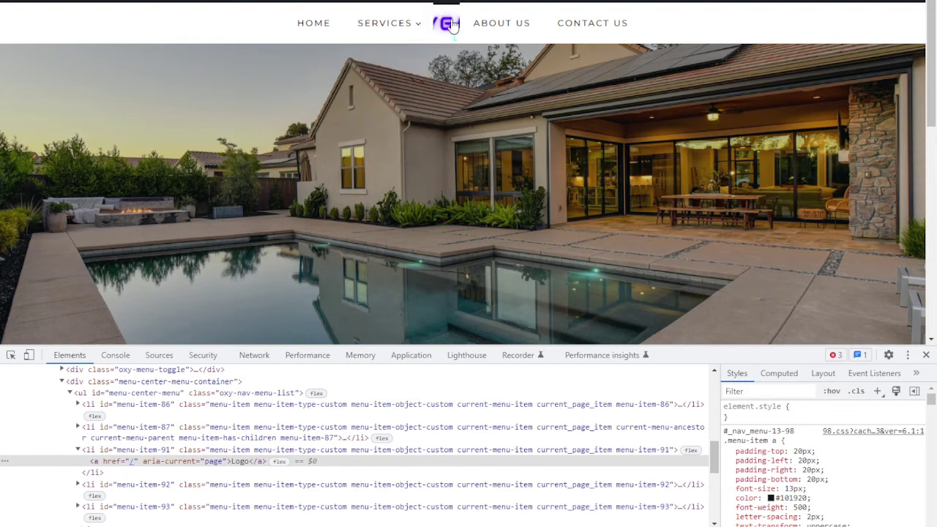
# Step: Change the logo's background size to contain and save again
pyautogui.moveTo(388, 20)
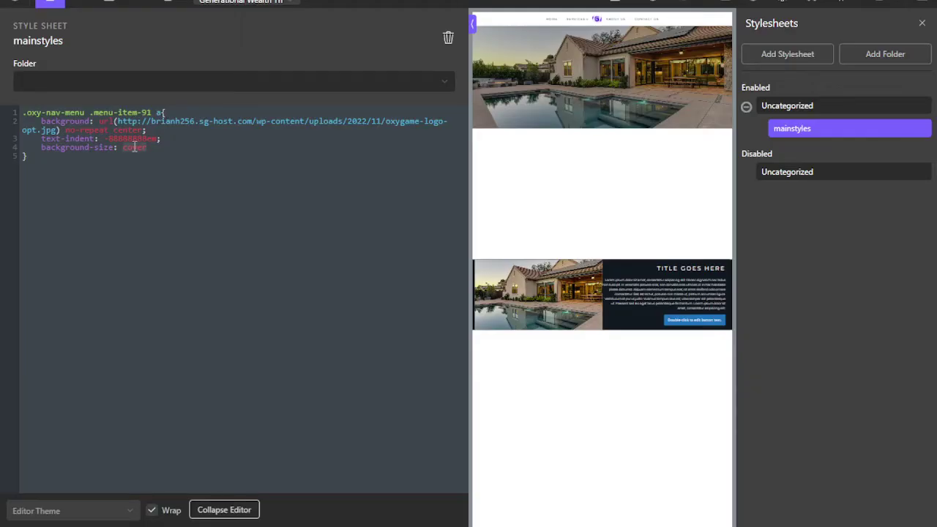
pyautogui.write('in;')
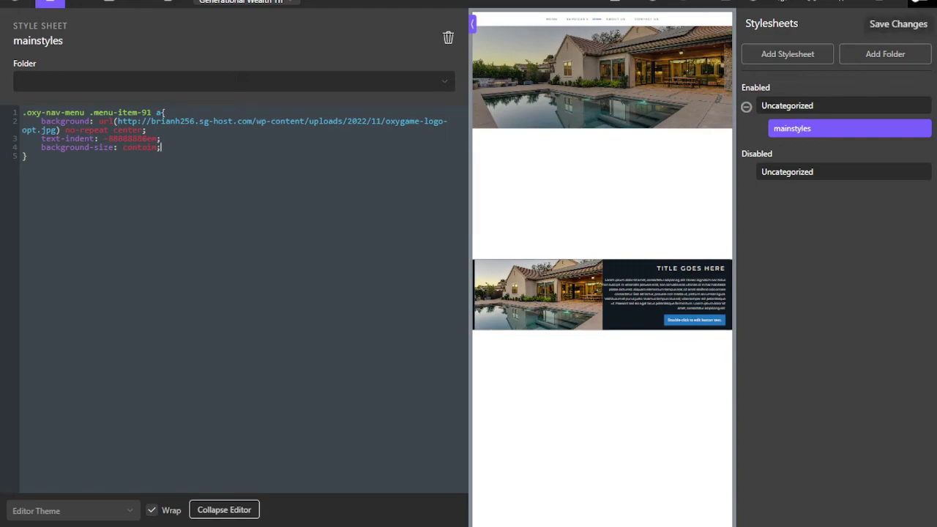
pyautogui.click(921, 3)
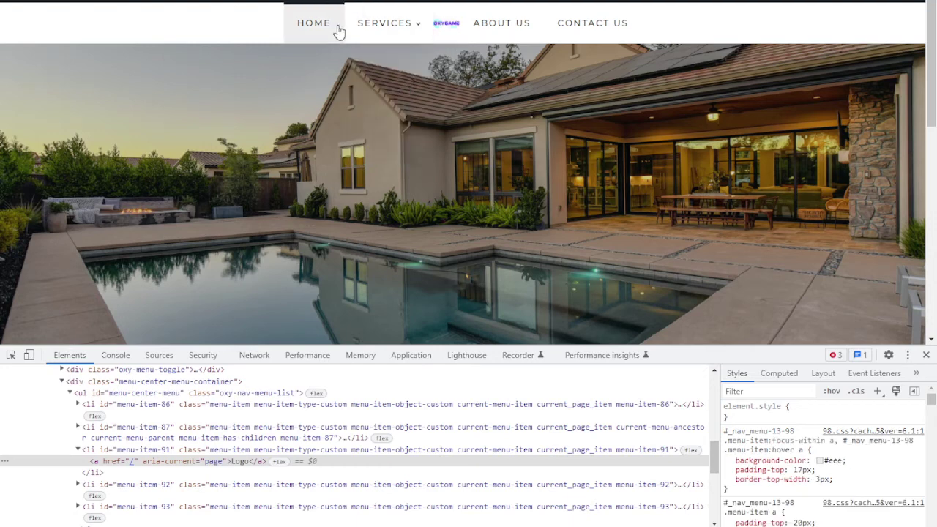
pyautogui.moveTo(433, 40)
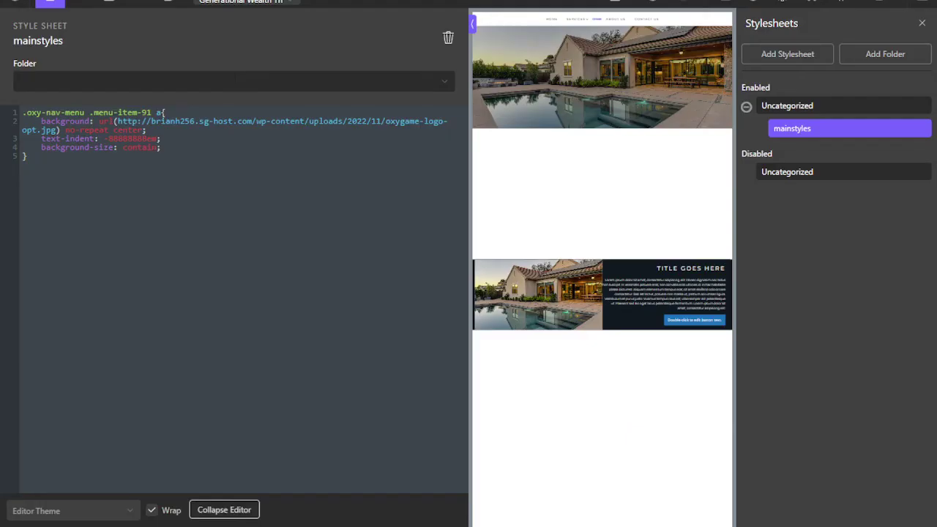
# Step: Add height: 100% to the logo link rule and save
pyautogui.press('Return')
pyautogui.write('height: 100%;')
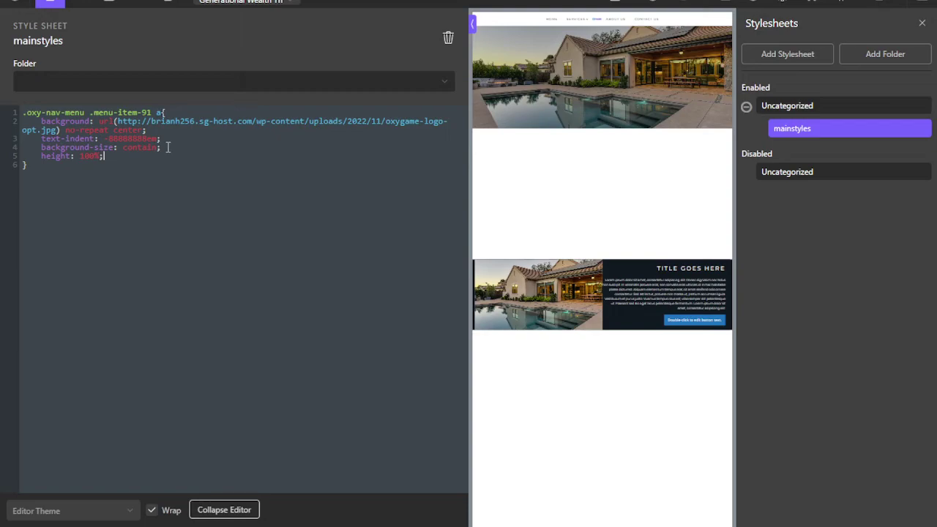
pyautogui.click(927, 5)
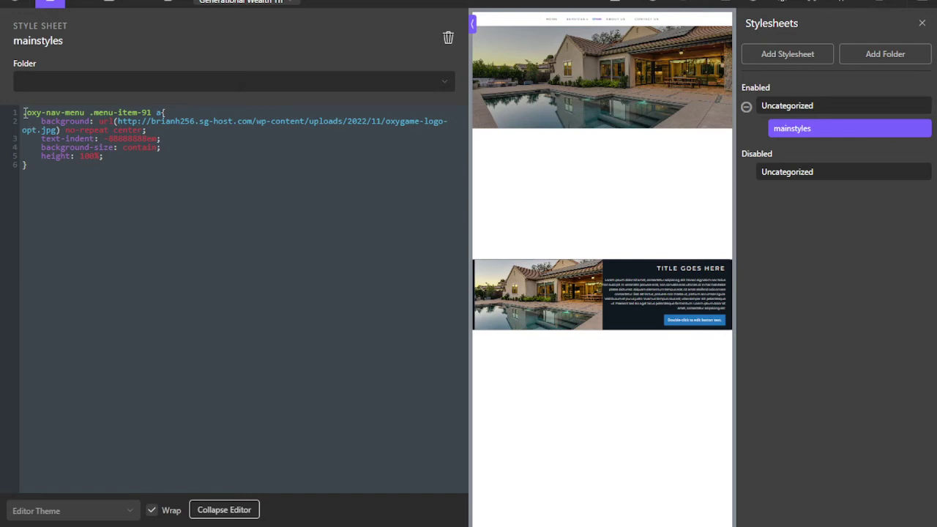
# Step: Add a new .oxy-nav-menu .menu-item-91 rule with width: 400px and save
pyautogui.moveTo(23, 113); pyautogui.dragTo(152, 112)
pyautogui.hotkey('ctrl', 'c')
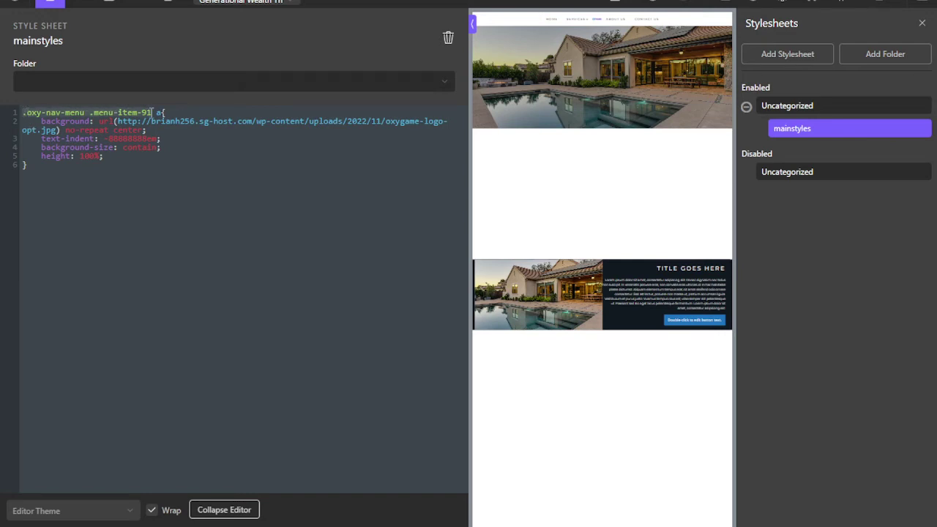
pyautogui.click(88, 165)
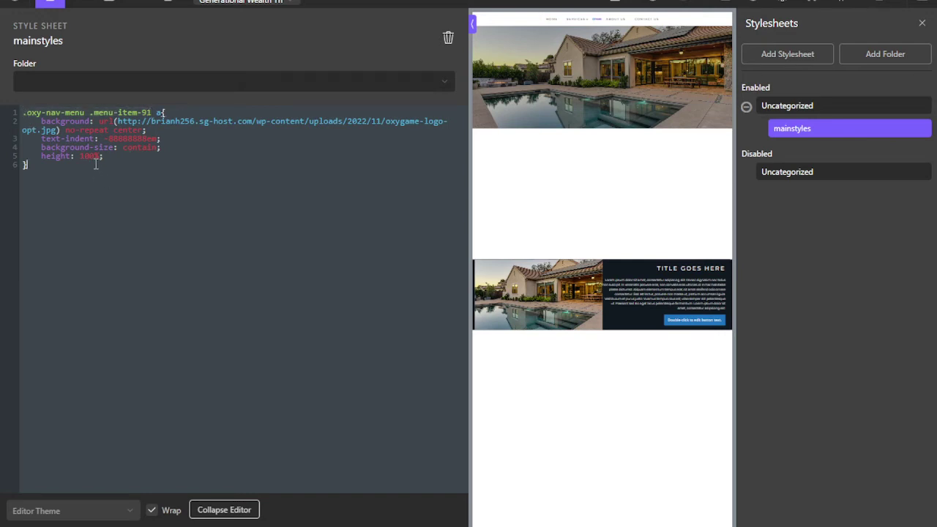
pyautogui.press('Return')
pyautogui.press('Return')
pyautogui.hotkey('ctrl', 'v')
pyautogui.write('{')
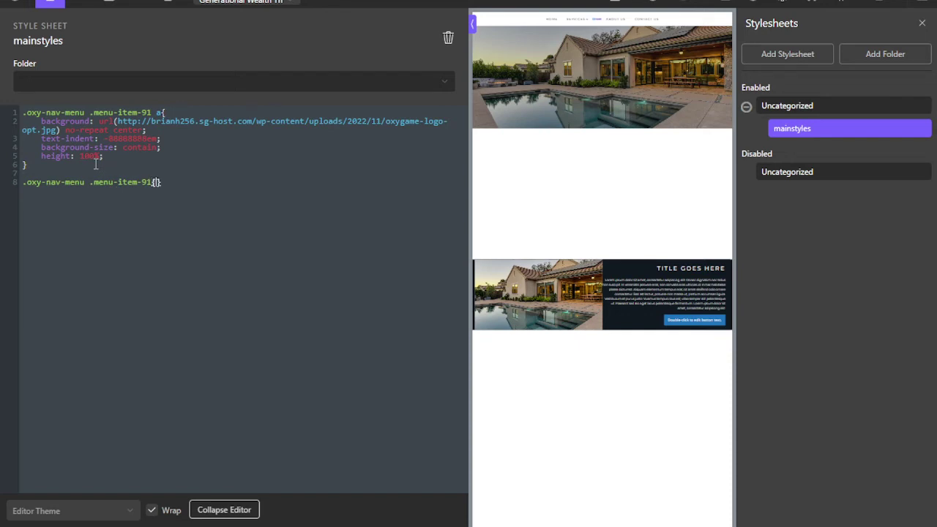
pyautogui.press('Return')
pyautogui.write('width: 400px')
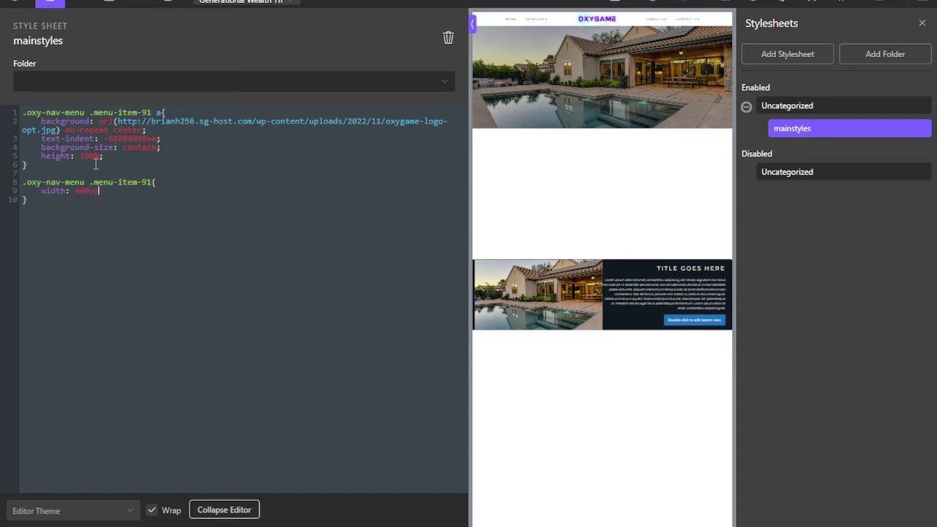
pyautogui.write(';')
pyautogui.click(916, 4)
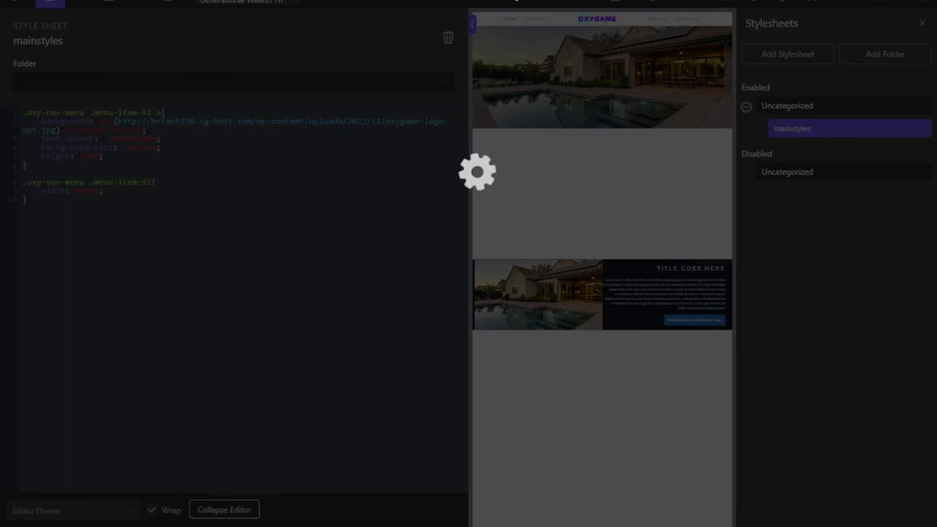
# Step: Reload the live site tab to view the widened OXYGAME logo
pyautogui.hotkey('ctrl', 'Tab')
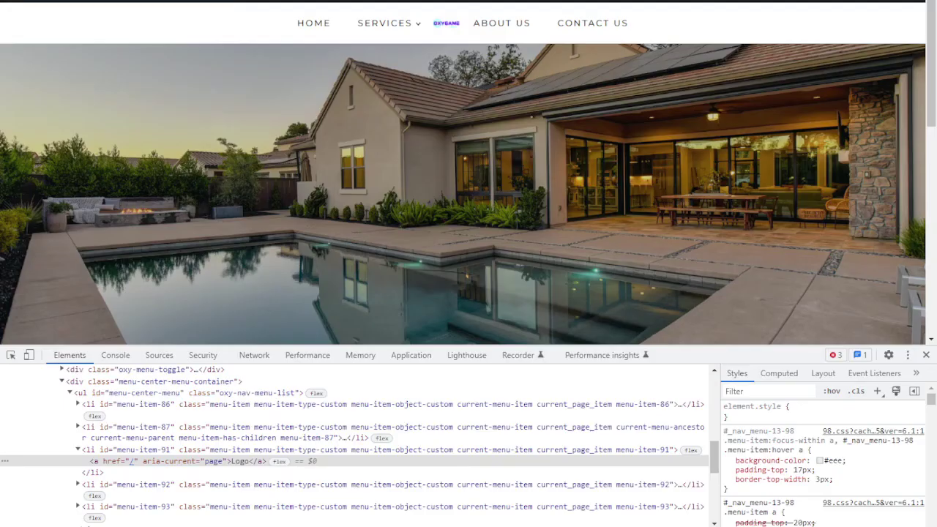
pyautogui.press('F5')
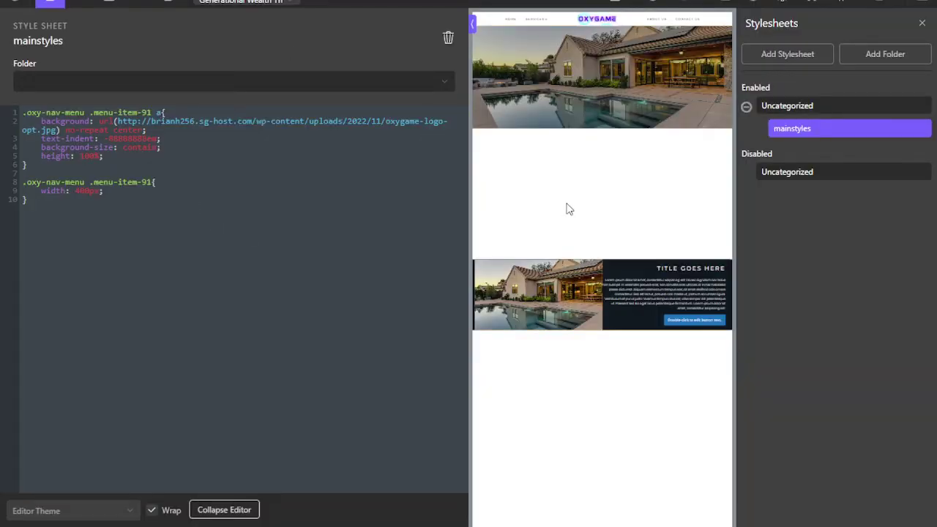
# Step: Add a .menu-item-91:hover a rule with transparent background and no border, both !important
pyautogui.click(154, 182)
pyautogui.moveTo(153, 182); pyautogui.dragTo(23, 183)
pyautogui.hotkey('ctrl', 'c')
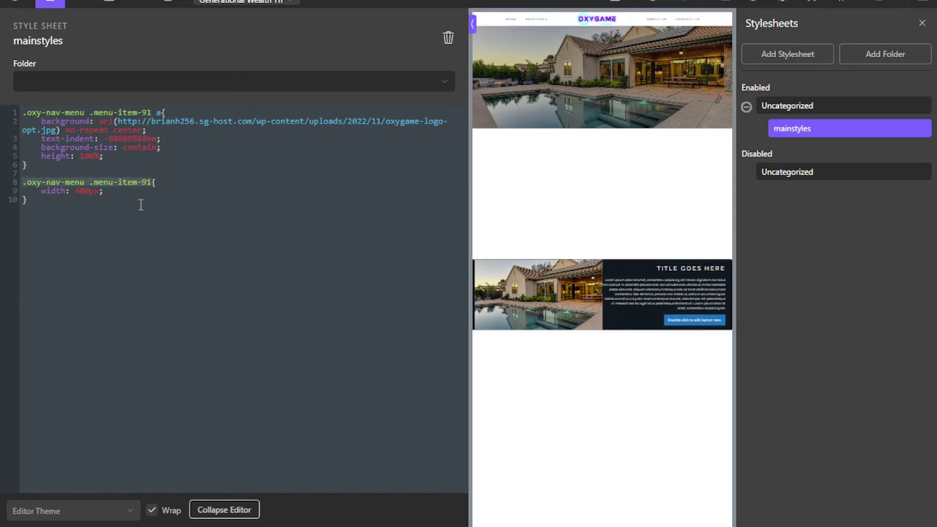
pyautogui.click(132, 200)
pyautogui.press('Return')
pyautogui.press('Return')
pyautogui.hotkey('ctrl', 'v')
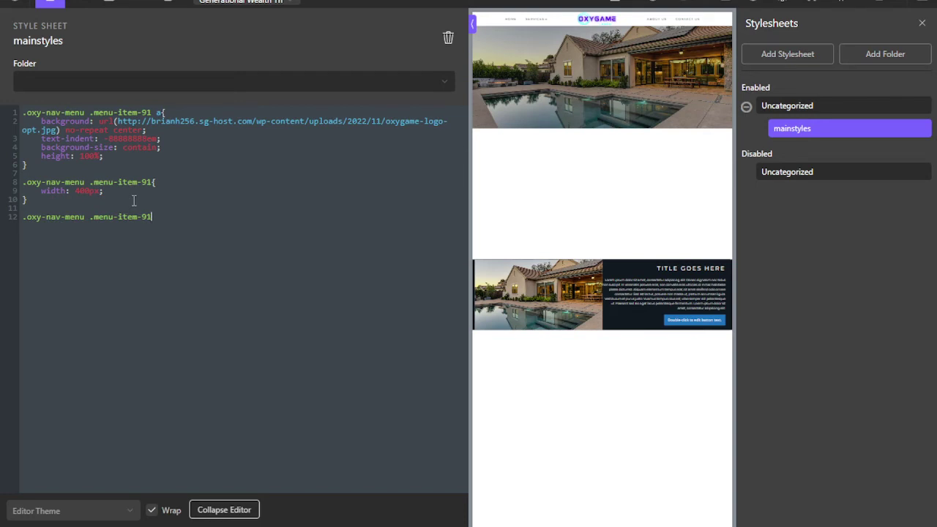
pyautogui.write(':hover a{')
pyautogui.press('Return')
pyautogui.write('background')
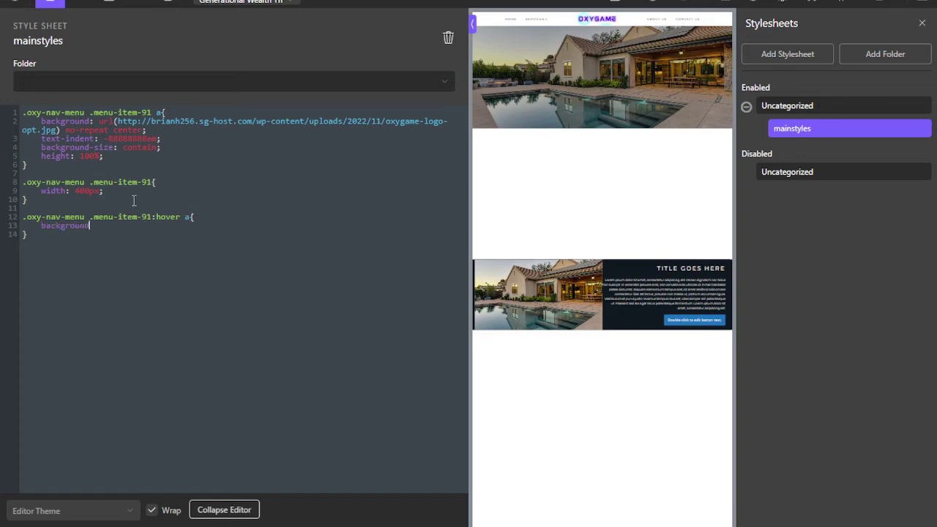
pyautogui.write('-color: transparent !important;')
pyautogui.press('Return')
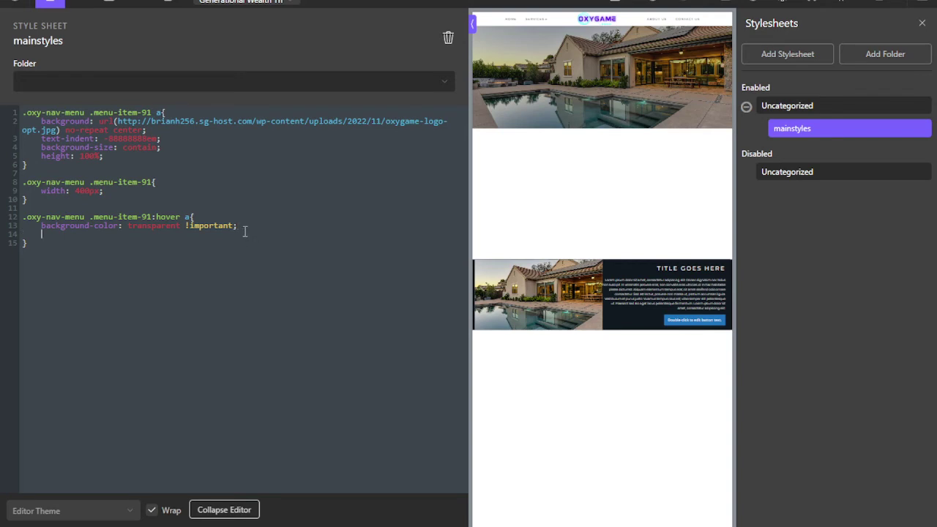
pyautogui.write('border: none !important;')
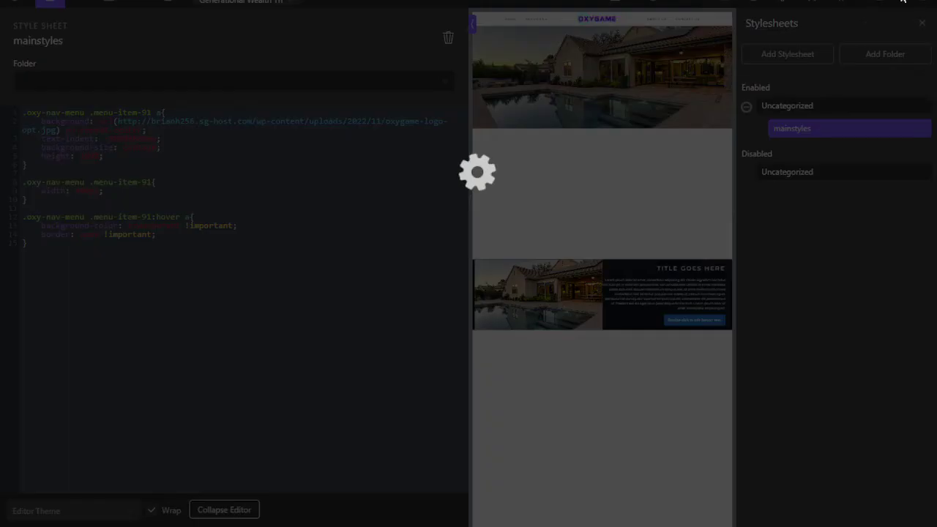
# Step: Save the hover rule and close DevTools on the live page
pyautogui.click(918, 3)
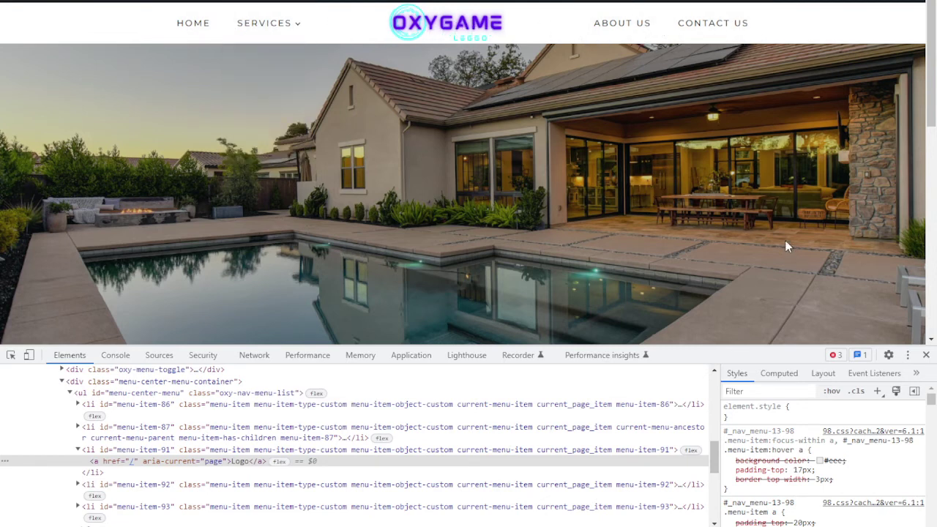
pyautogui.click(926, 354)
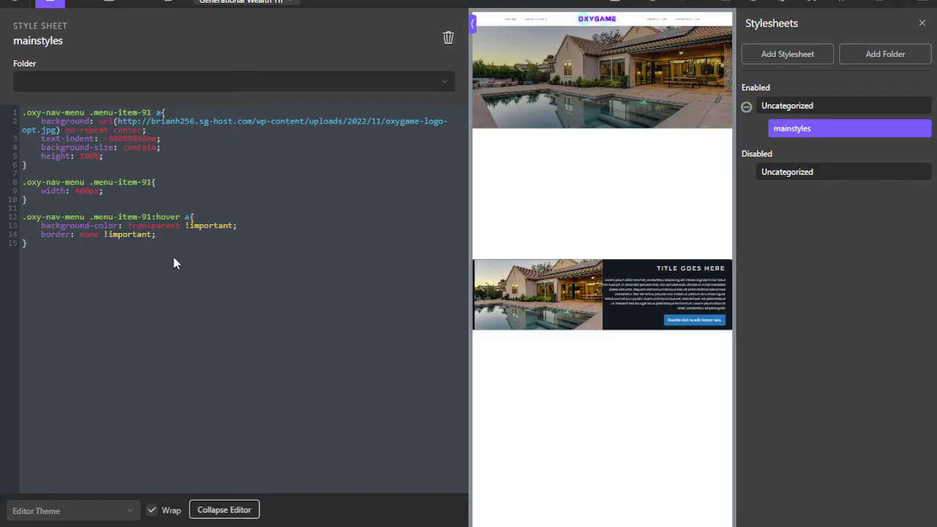
pyautogui.click(98, 249)
# Step: Begin a new .oxy-nav-menu rule at the sheet's bottom and inspect the live header menu
pyautogui.click(22, 112)
pyautogui.moveTo(50, 112); pyautogui.dragTo(84, 112)
pyautogui.hotkey('ctrl', 'End')
pyautogui.press('Return')
pyautogui.press('Return')
pyautogui.hotkey('ctrl', 'v')
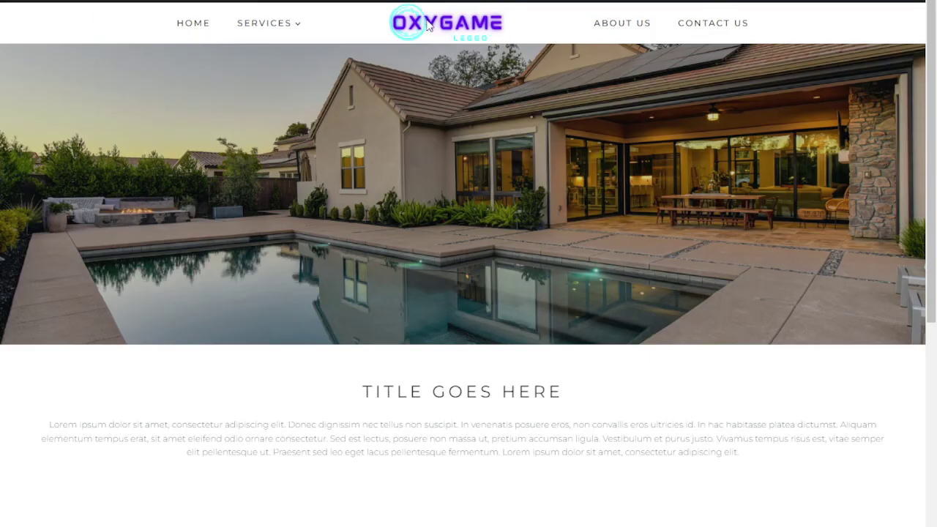
pyautogui.rightClick(428, 25)
pyautogui.click(475, 121)
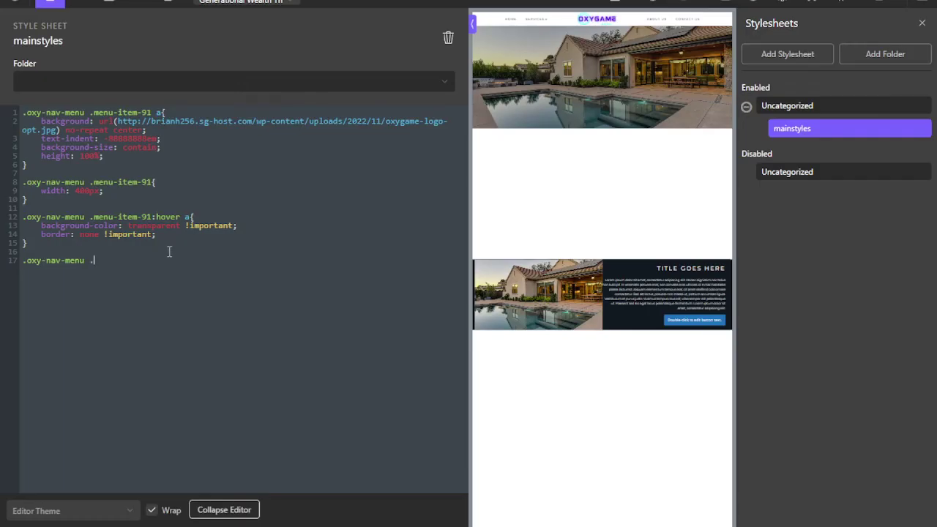
# Step: Complete the .oxy-nav-menu .oxy-nav-menu-list li.menu-item rule with height 100px and save
pyautogui.write('oxy-nav-menu-list li.menu-item{')
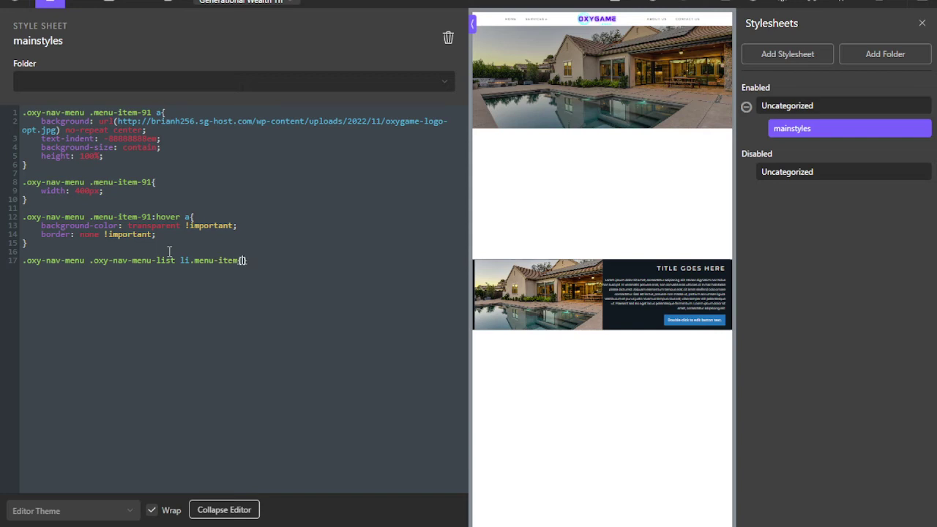
pyautogui.press('Return')
pyautogui.write('height: 500px')
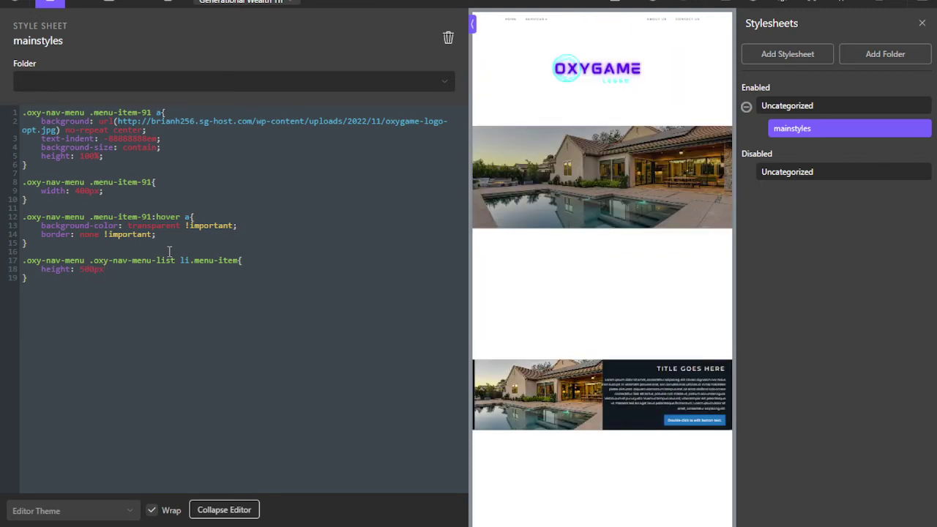
pyautogui.press('BackSpace')
pyautogui.press('BackSpace')
pyautogui.press('BackSpace')
pyautogui.press('BackSpace')
pyautogui.press('BackSpace')
pyautogui.write('100')
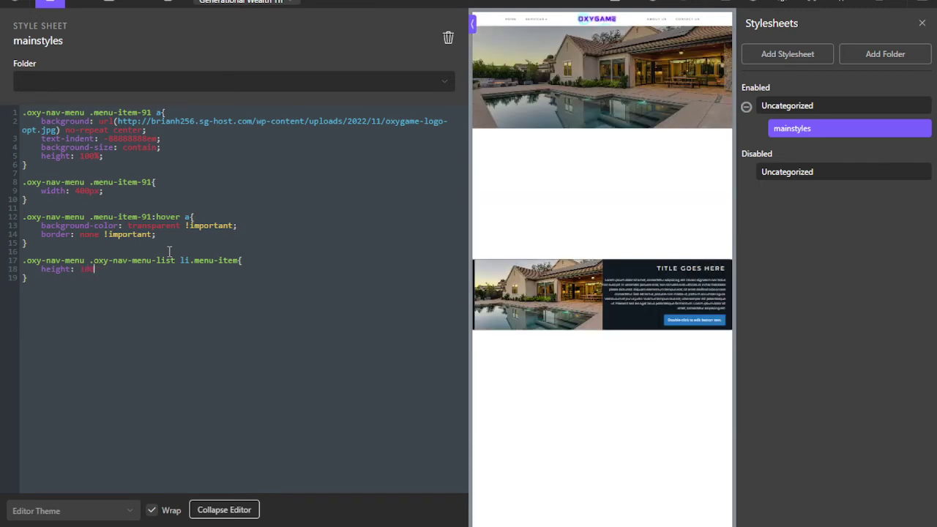
pyautogui.write('px;')
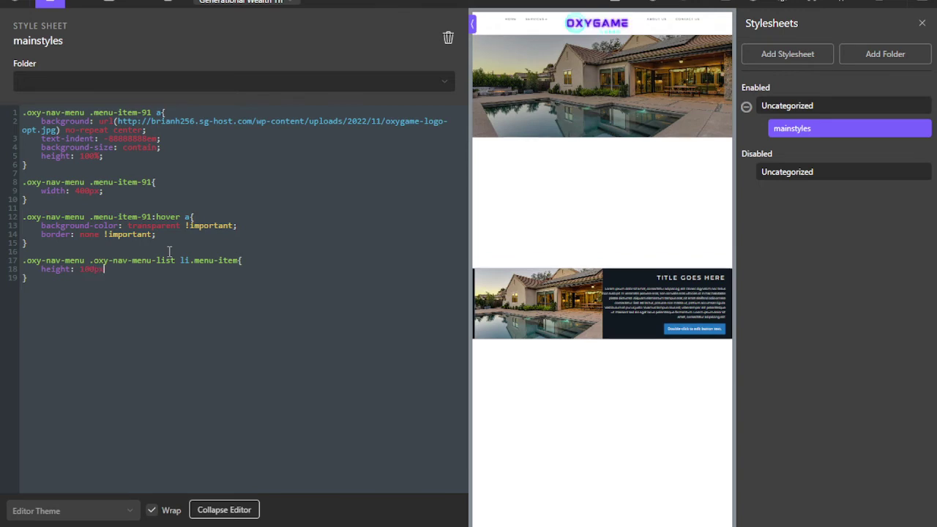
pyautogui.click(927, 5)
# Step: View the resized live header with the SERVICES dropdown expanded
pyautogui.click(236, 4)
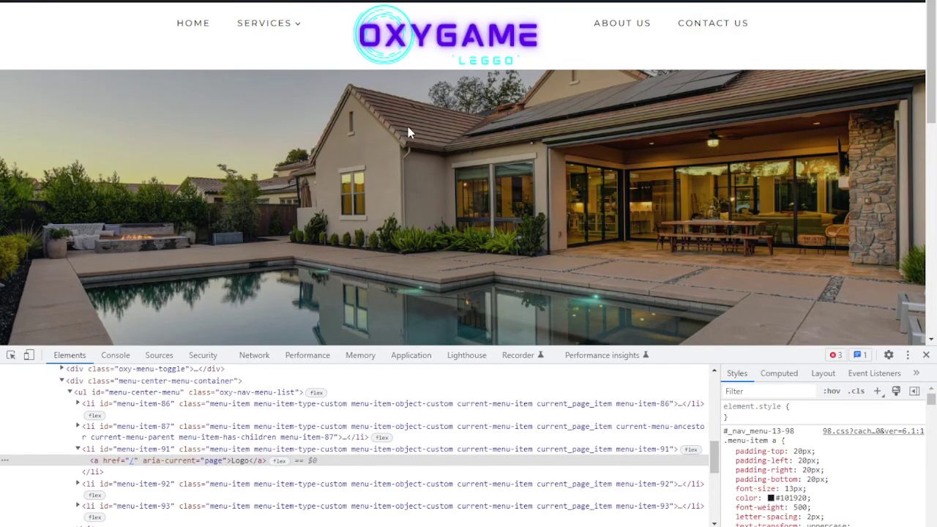
pyautogui.moveTo(269, 31)
pyautogui.moveTo(255, 46)
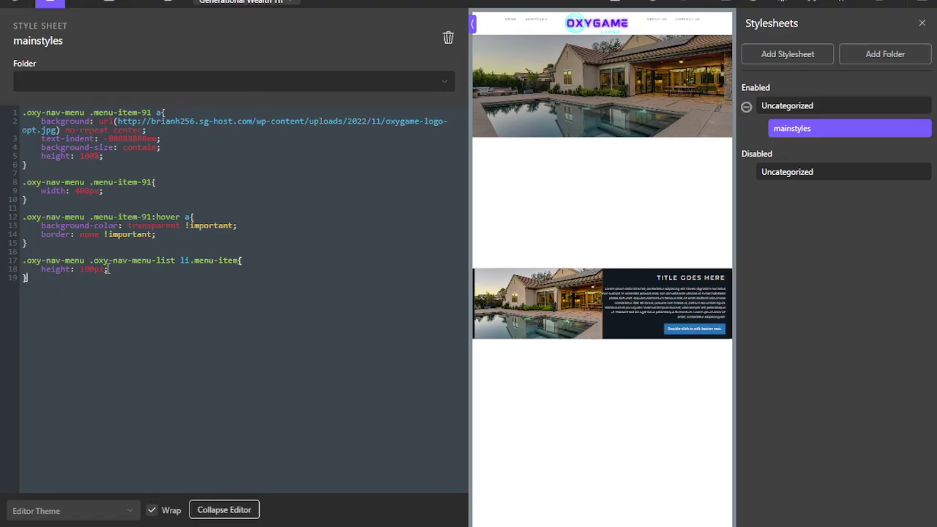
# Step: Paste a #menu-item rule with 50px height and a margin-top below the existing rules
pyautogui.press('Return')
pyautogui.press('Return')
pyautogui.hotkey('ctrl', 'v')
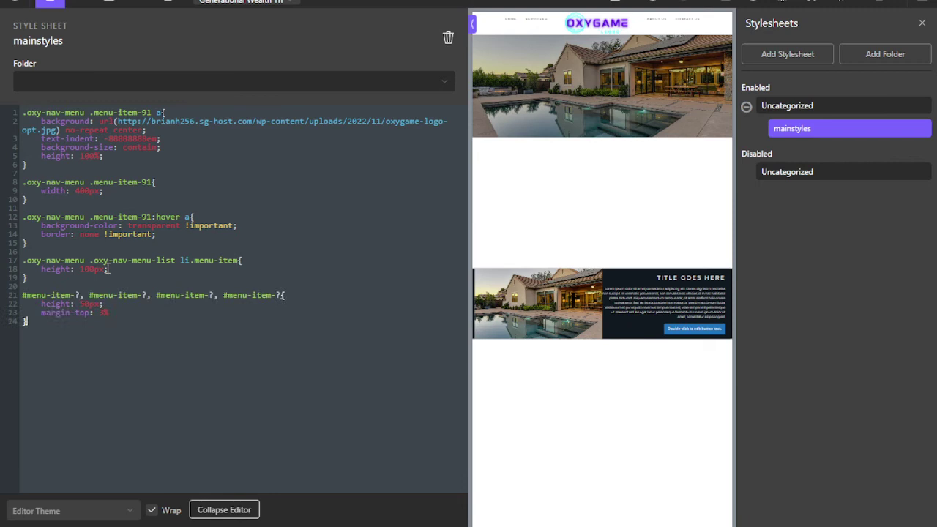
pyautogui.click(101, 312)
pyautogui.click(124, 312)
pyautogui.click(68, 318)
pyautogui.moveTo(41, 313); pyautogui.dragTo(116, 314)
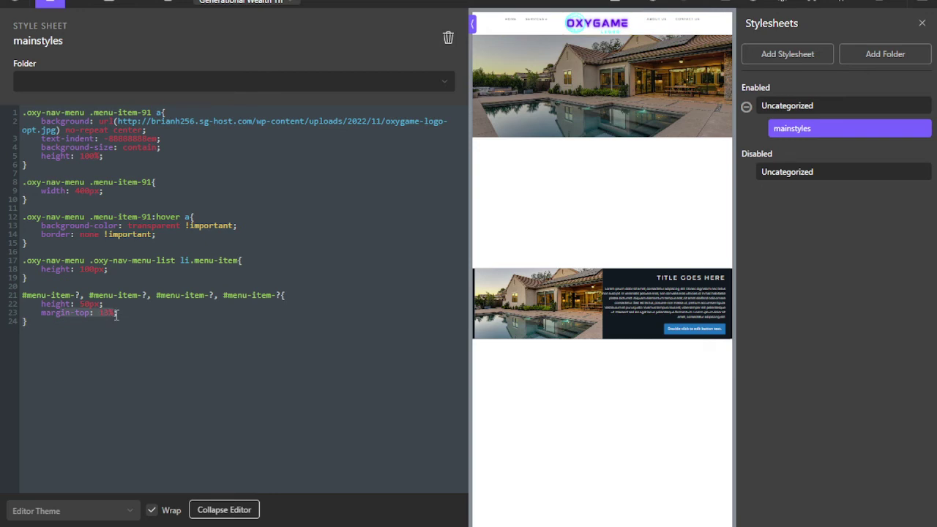
pyautogui.click(115, 313)
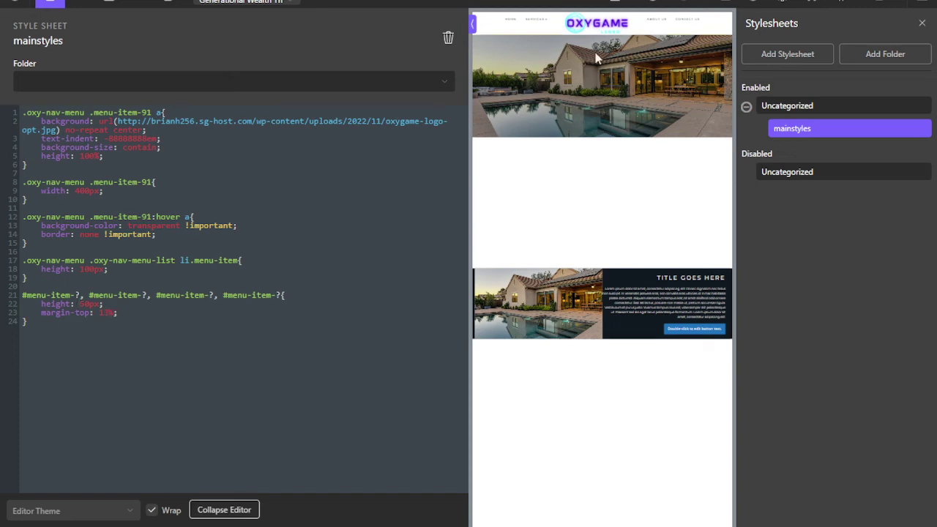
# Step: Fill in menu ids 86, 87, 92 and 93 and lower the top margin percentage
pyautogui.moveTo(534, 22)
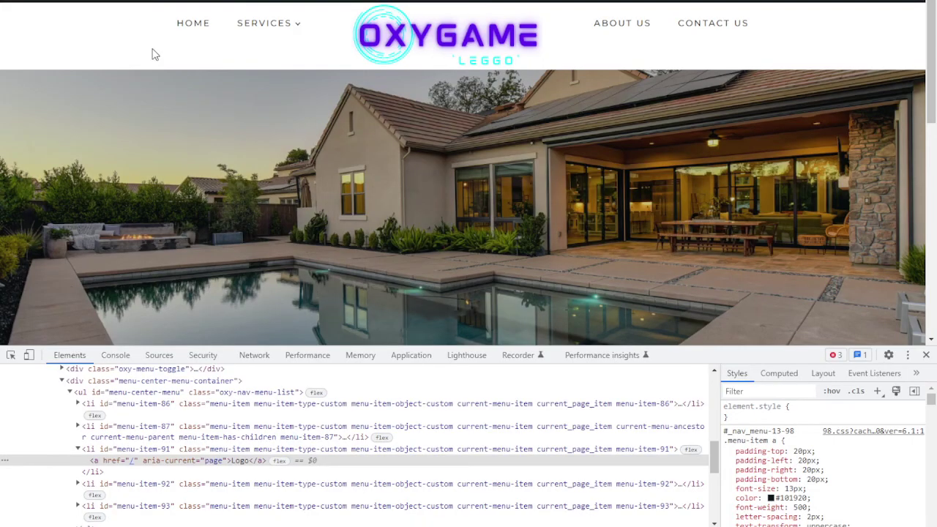
pyautogui.click(193, 26)
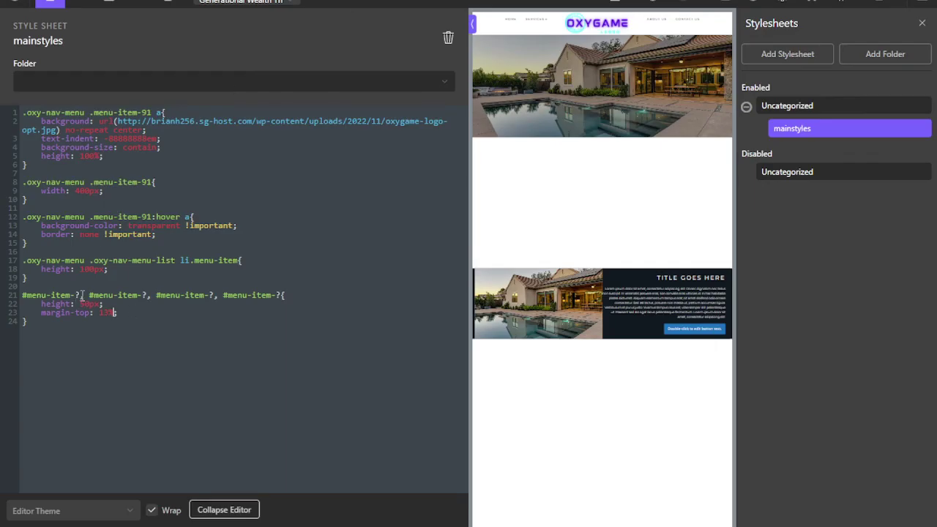
pyautogui.press('BackSpace')
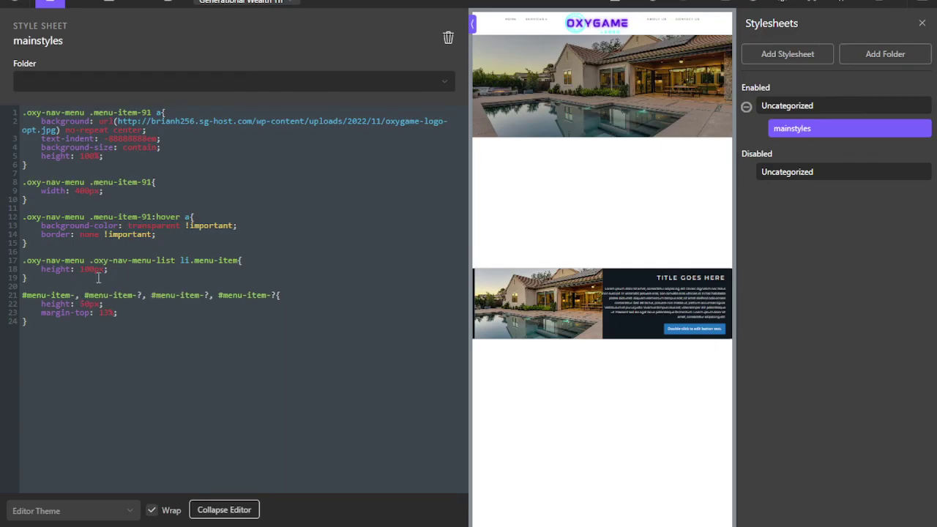
pyautogui.write('86')
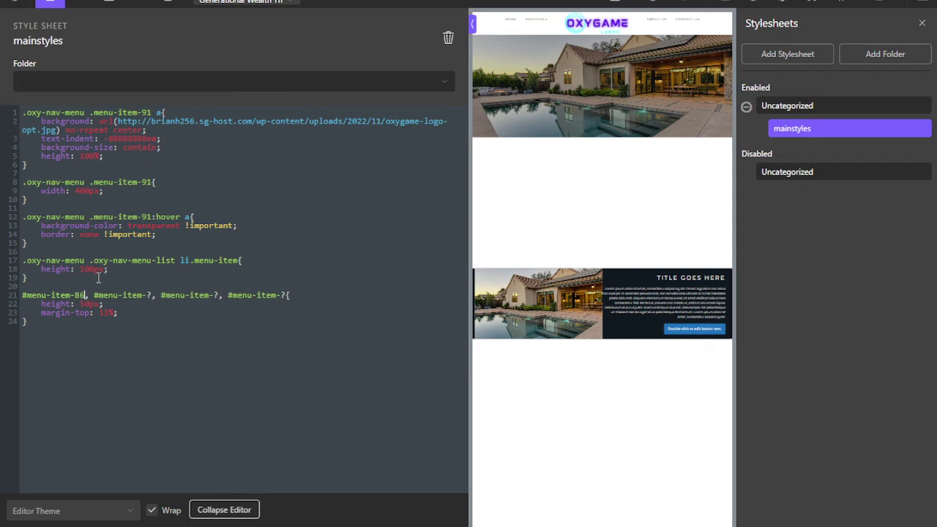
pyautogui.click(152, 298)
pyautogui.press('BackSpace')
pyautogui.write('87')
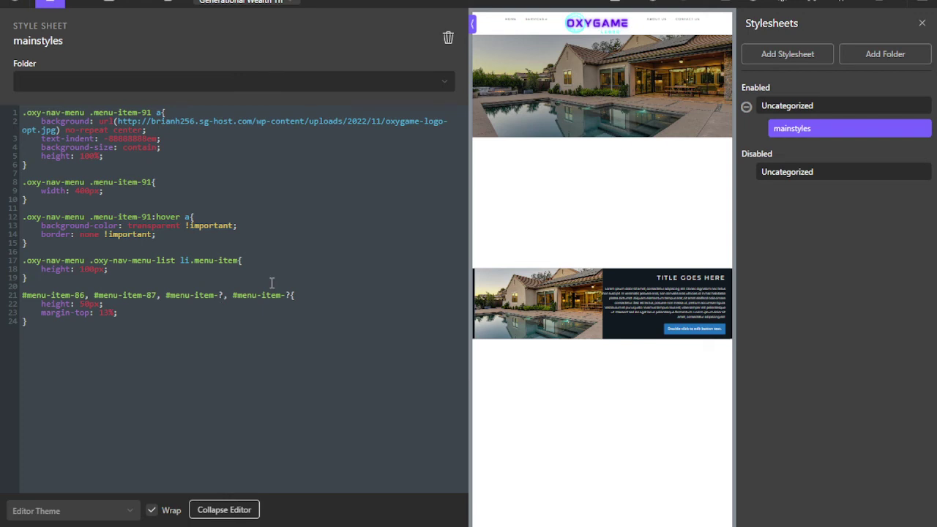
pyautogui.press('BackSpace')
pyautogui.write('92')
pyautogui.press('BackSpace')
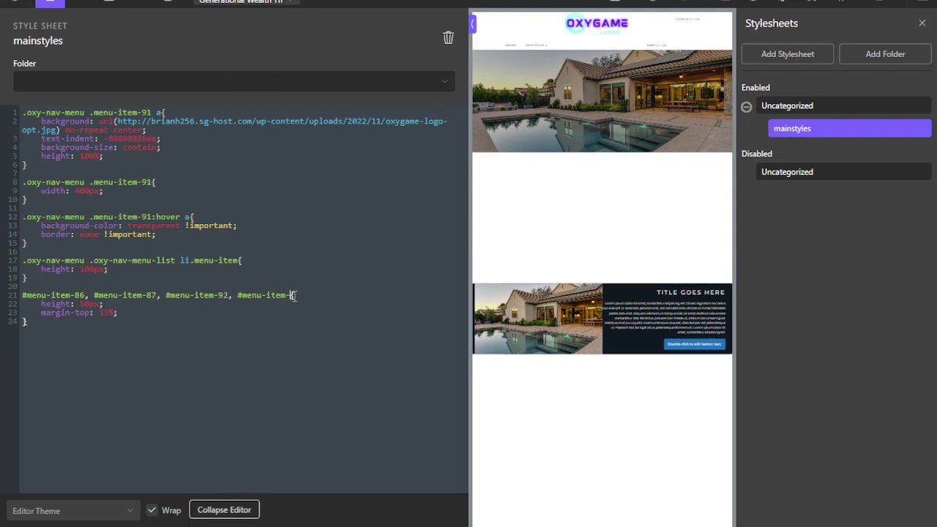
pyautogui.write('93')
pyautogui.click(109, 312)
pyautogui.press('BackSpace')
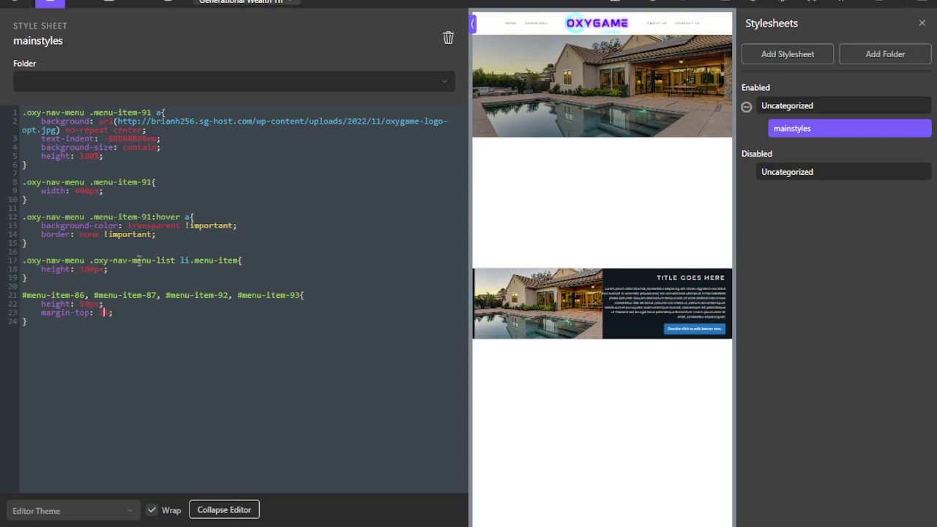
# Step: Save the stylesheet and reload the live homepage with the SERVICES dropdown showing
pyautogui.click(916, 5)
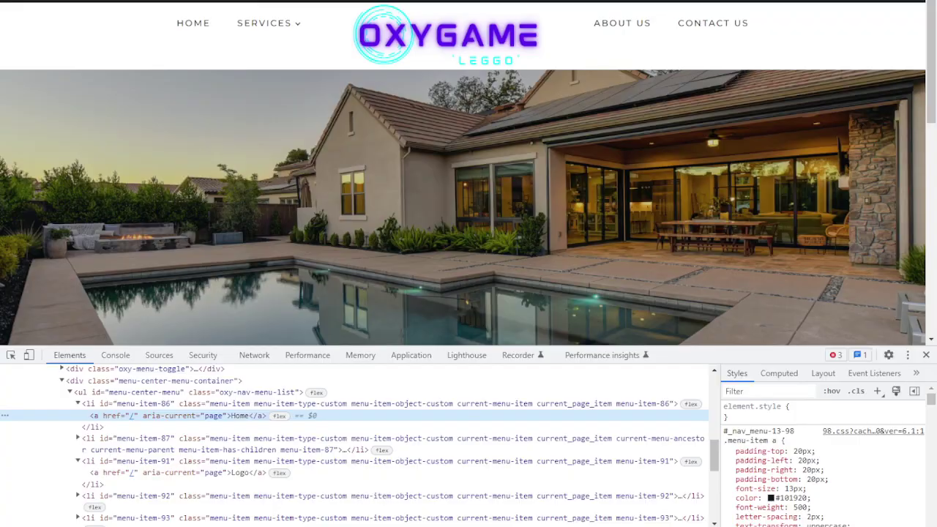
pyautogui.moveTo(276, 40)
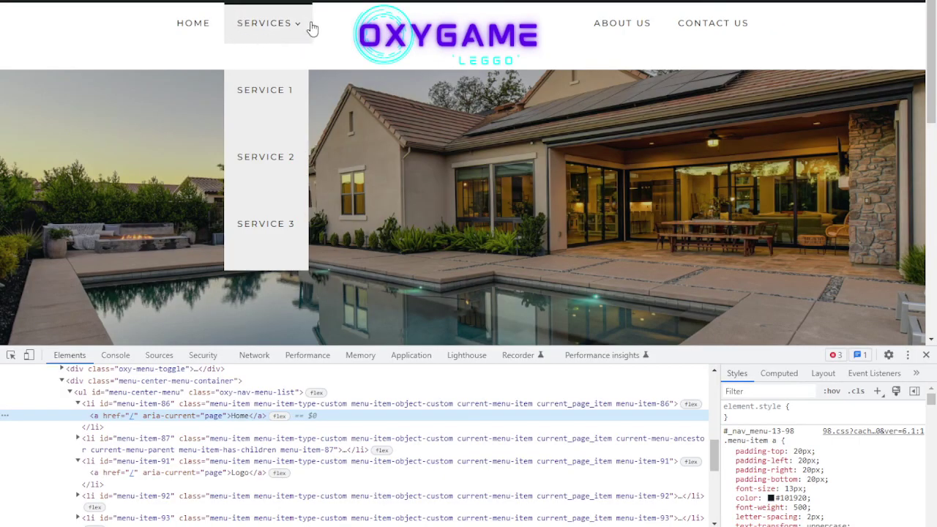
pyautogui.click(193, 23)
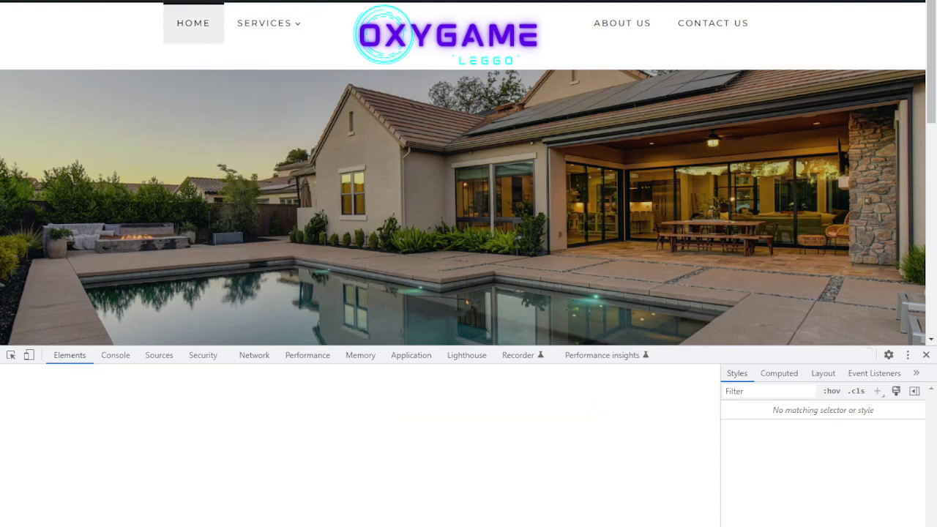
pyautogui.moveTo(304, 43)
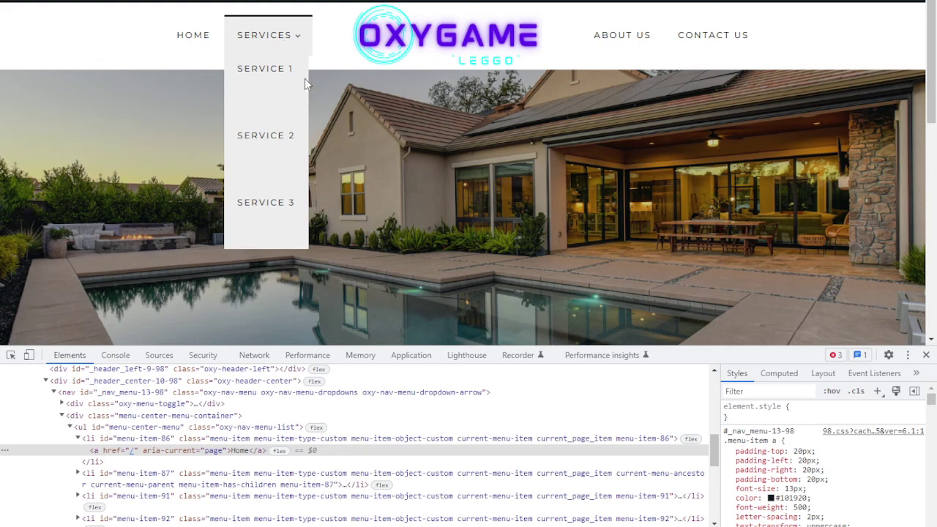
# Step: Expand li#menu-item-87 and its ul.sub-menu in Elements to reveal items 88, 89, 90
pyautogui.press('Down')
pyautogui.press('Down')
pyautogui.press('Right')
pyautogui.press('Right')
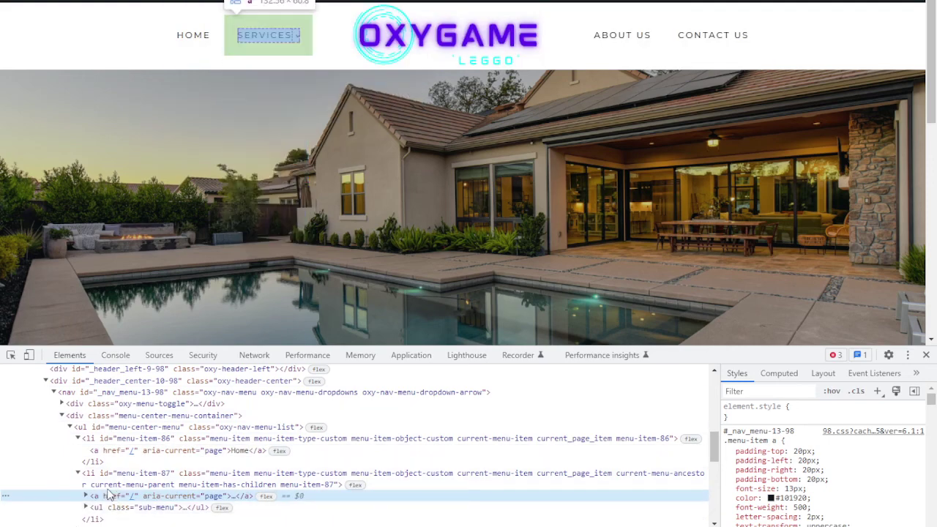
pyautogui.scroll(-2, 138, 444)
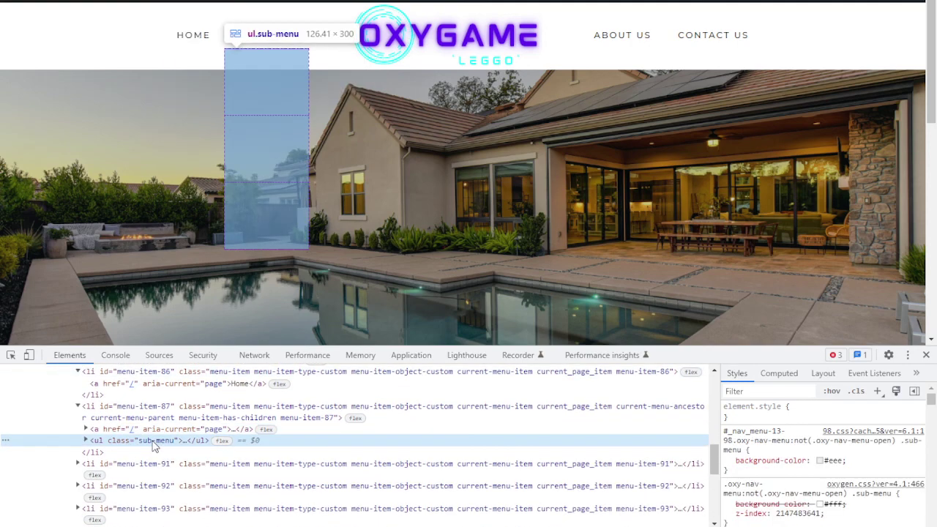
pyautogui.click(86, 441)
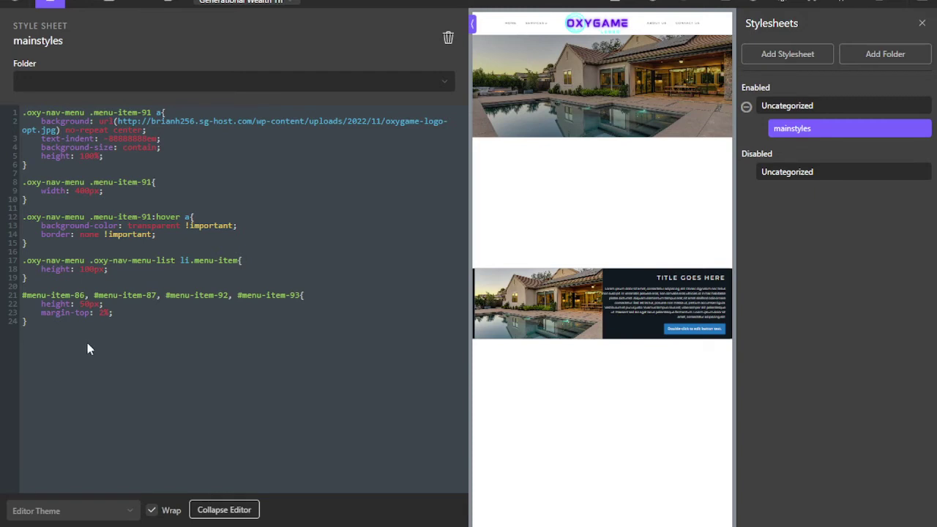
# Step: Append a '.sub-menu li' rule with height: 30px !important to mainstyles and save it
pyautogui.click(79, 327)
pyautogui.press('Return')
pyautogui.press('Return')
pyautogui.write('.sub-menu li{')
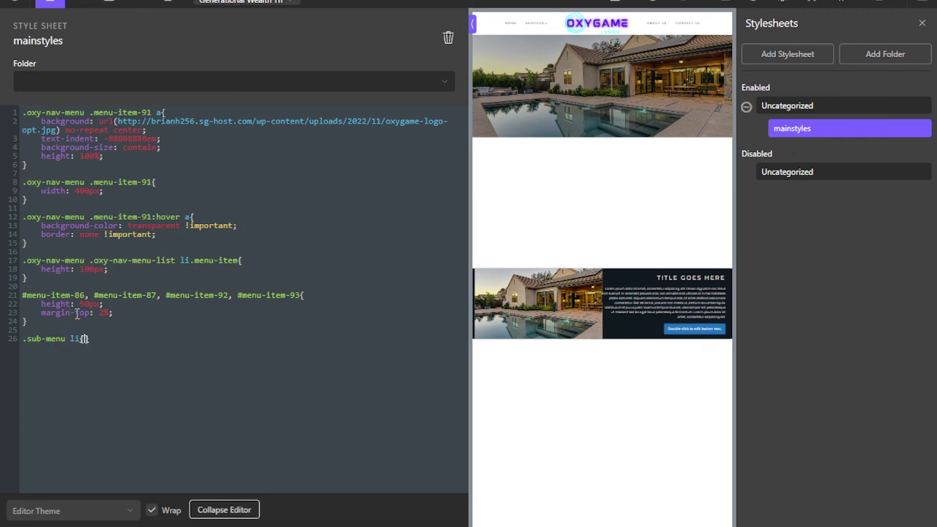
pyautogui.press('Return')
pyautogui.write('height: 7px !important;')
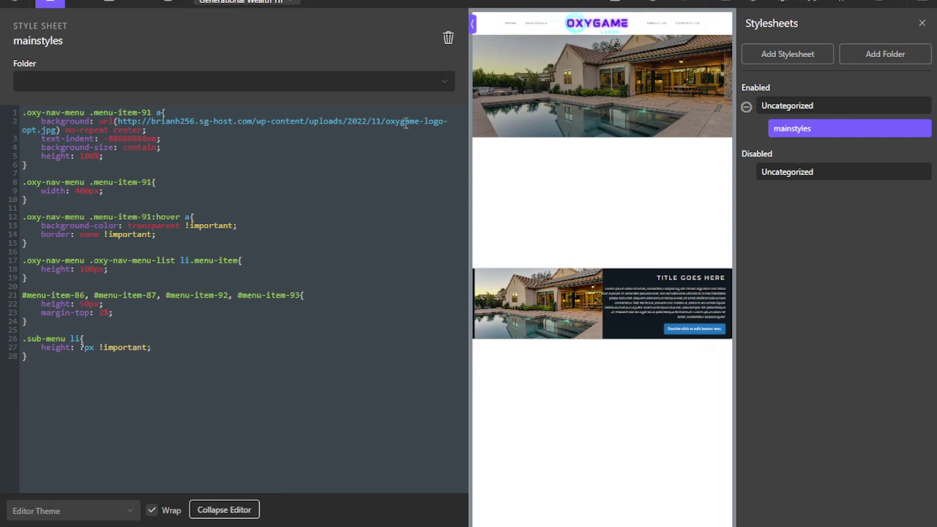
pyautogui.click(84, 347)
pyautogui.press('BackSpace')
pyautogui.write('30')
pyautogui.click(918, 6)
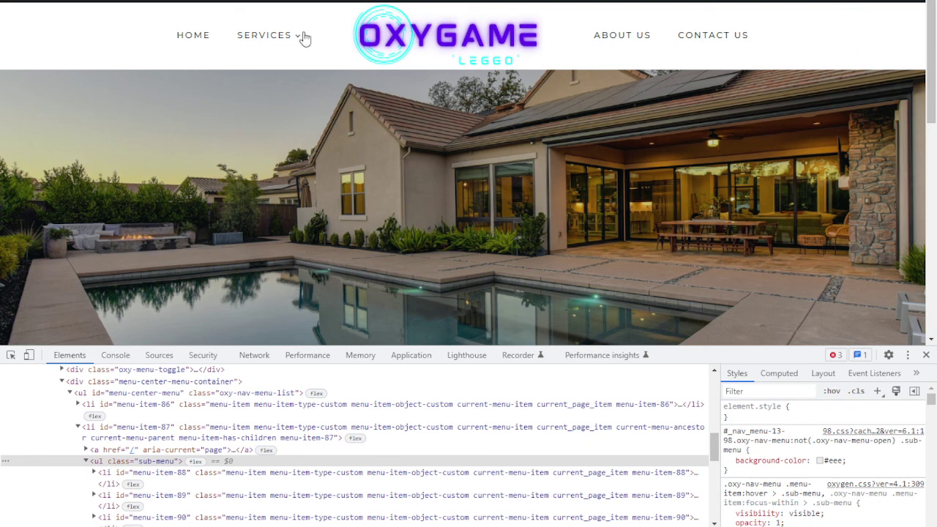
# Step: Close the DevTools panel to show the full live homepage with the finished header
pyautogui.click(926, 355)
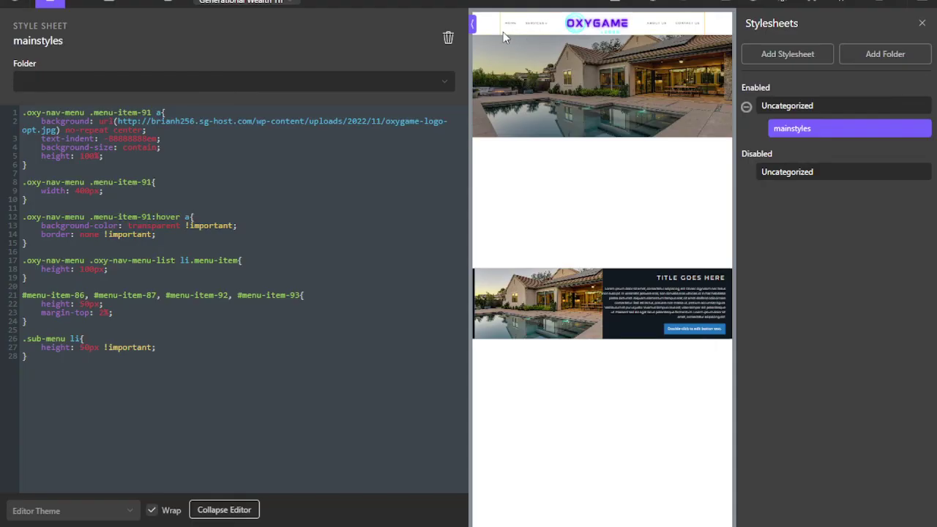
# Step: Select the header row in the builder preview, leaving the stylesheet editor
pyautogui.click(503, 38)
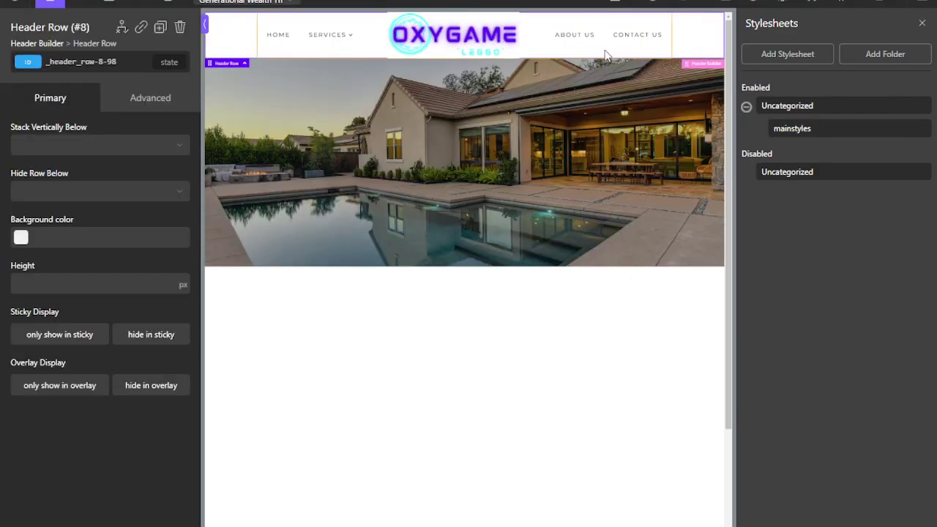